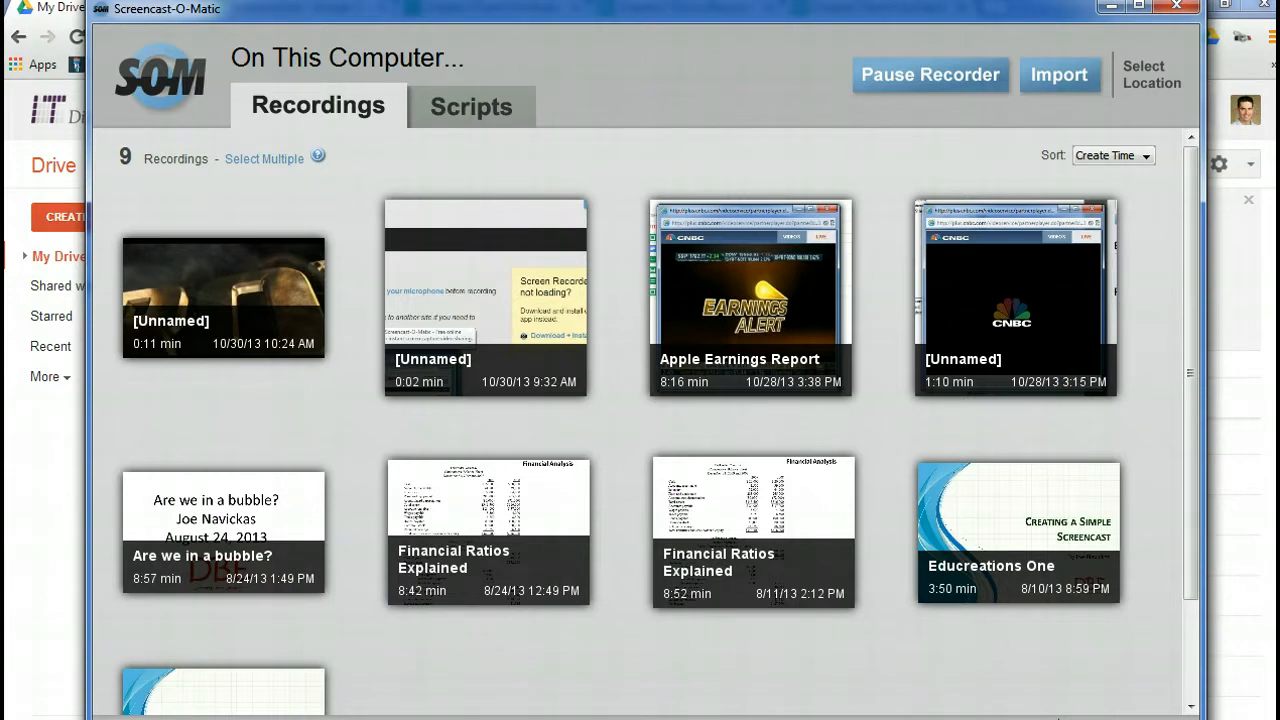
# Switch to the My Drive window in Chrome and create a new form titled Untitled Form with the Default theme.
pyautogui.click(340, 719)
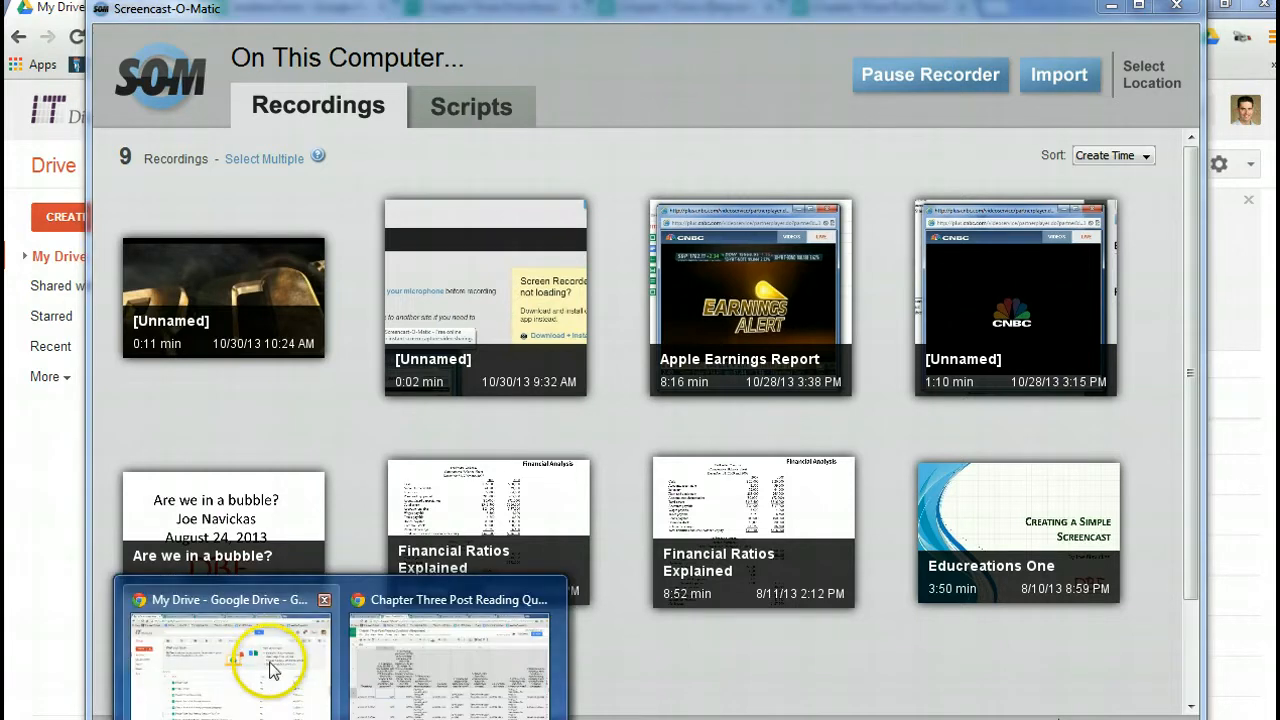
pyautogui.click(272, 670)
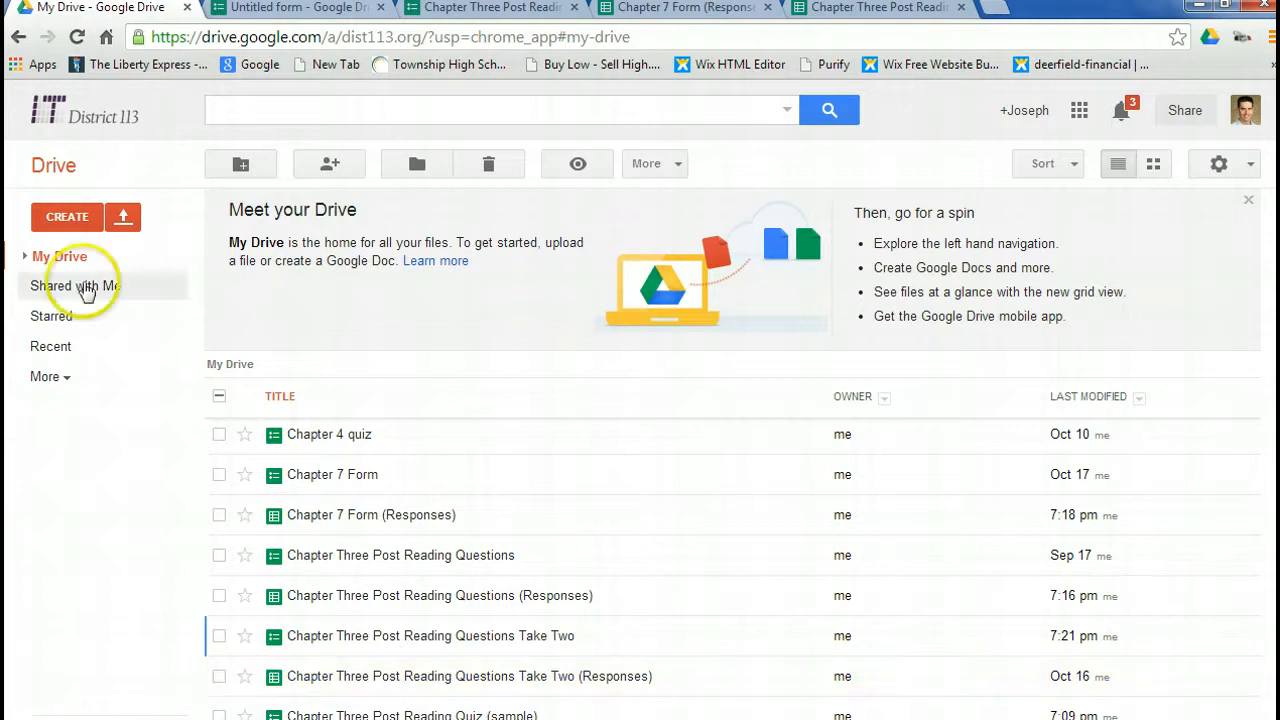
pyautogui.click(85, 220)
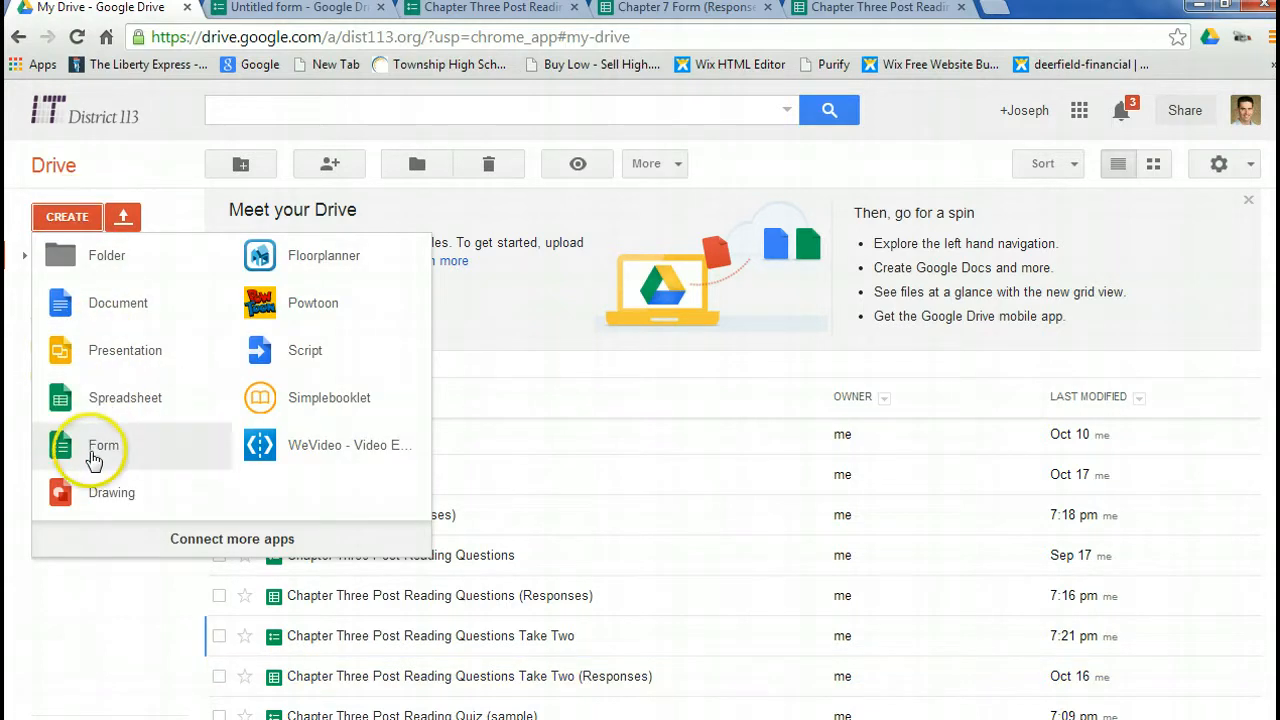
pyautogui.click(100, 452)
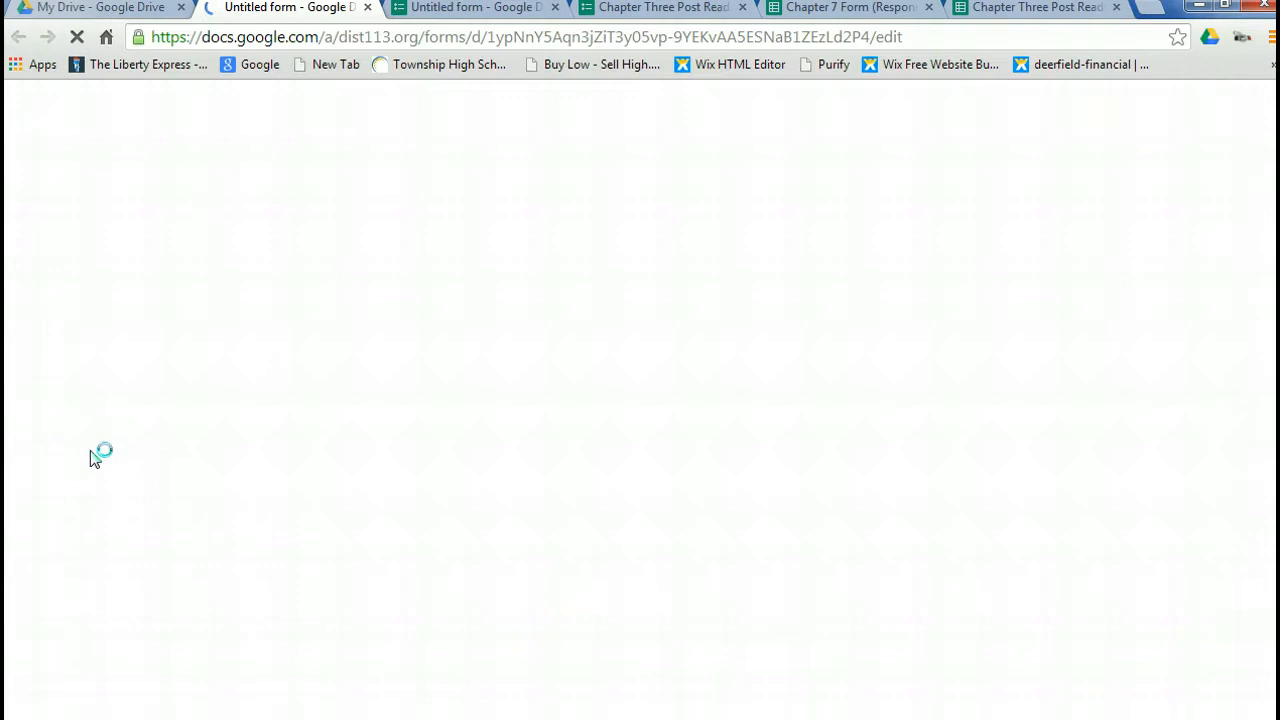
pyautogui.click(437, 396)
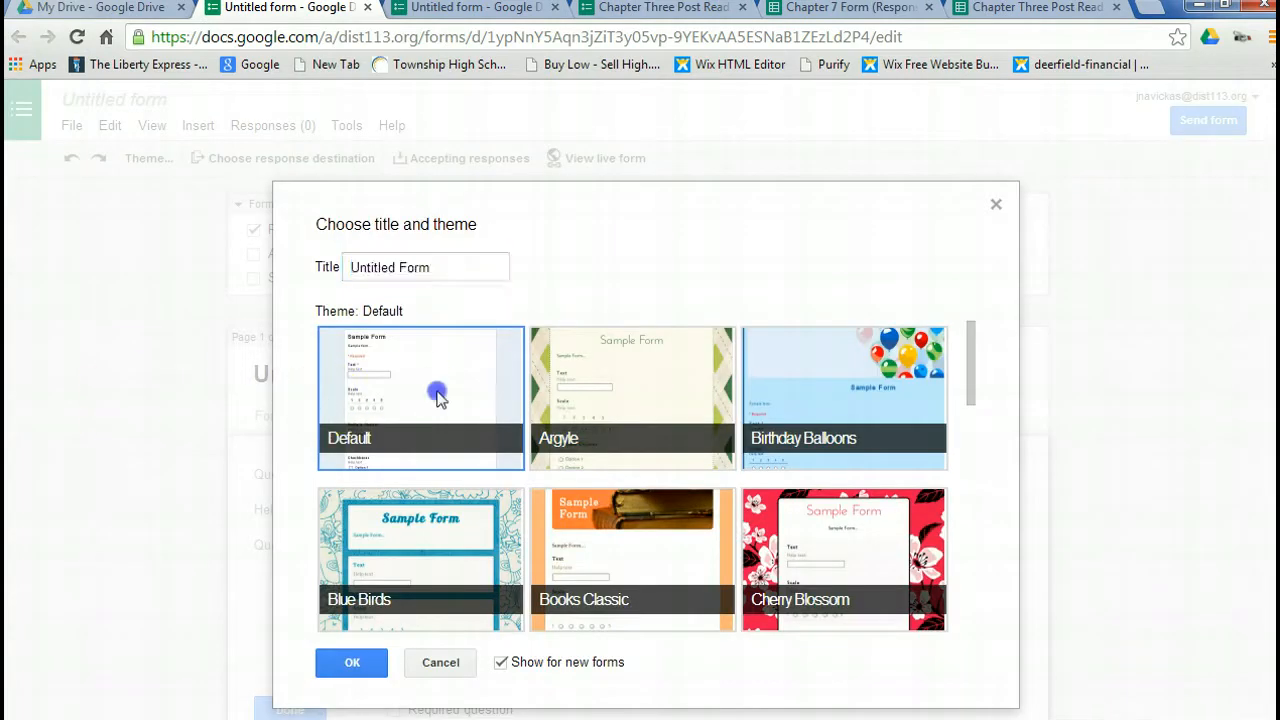
pyautogui.click(352, 662)
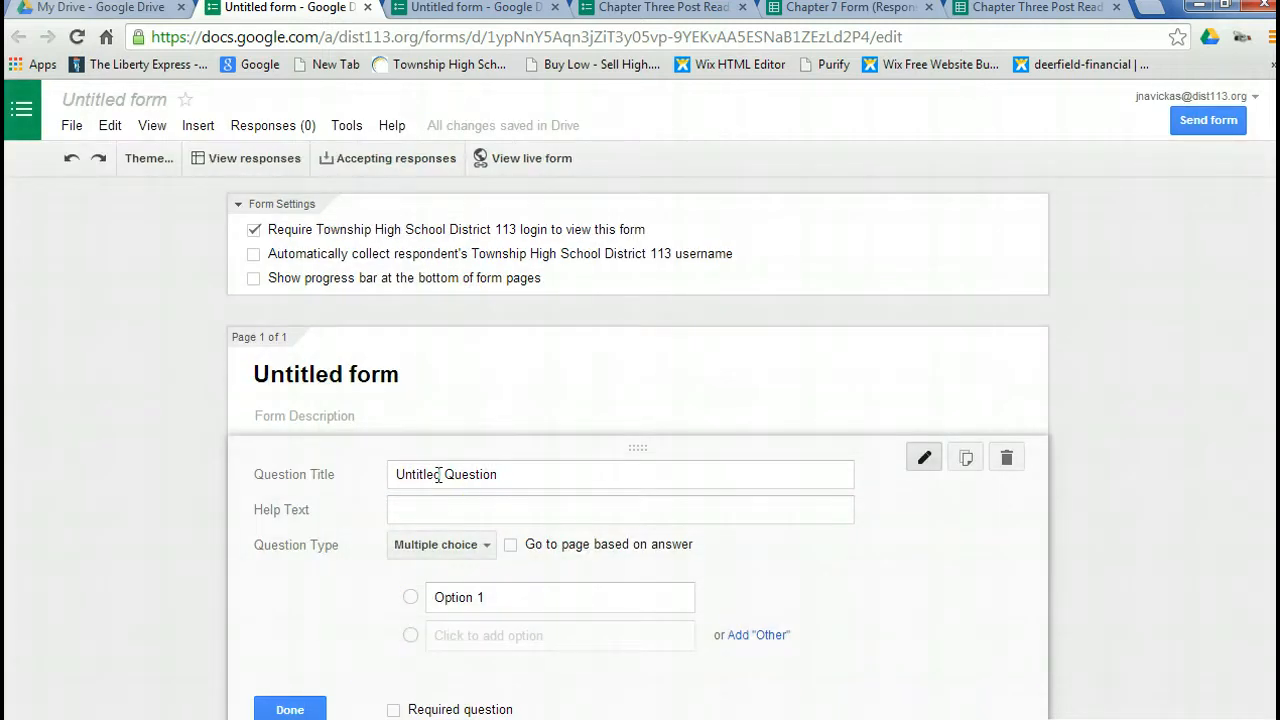
# Set up the first question as a required Text question titled "What is your name?".
pyautogui.click(438, 474)
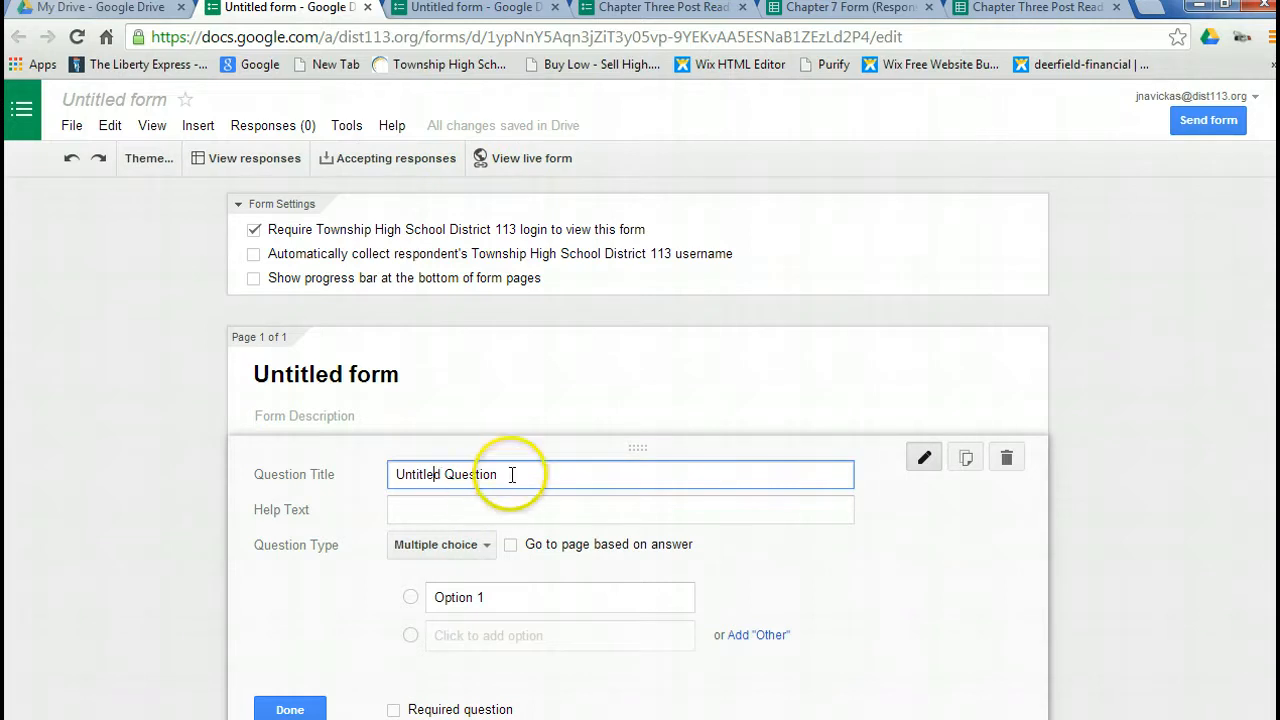
pyautogui.moveTo(508, 474); pyautogui.dragTo(283, 470)
pyautogui.write('What')
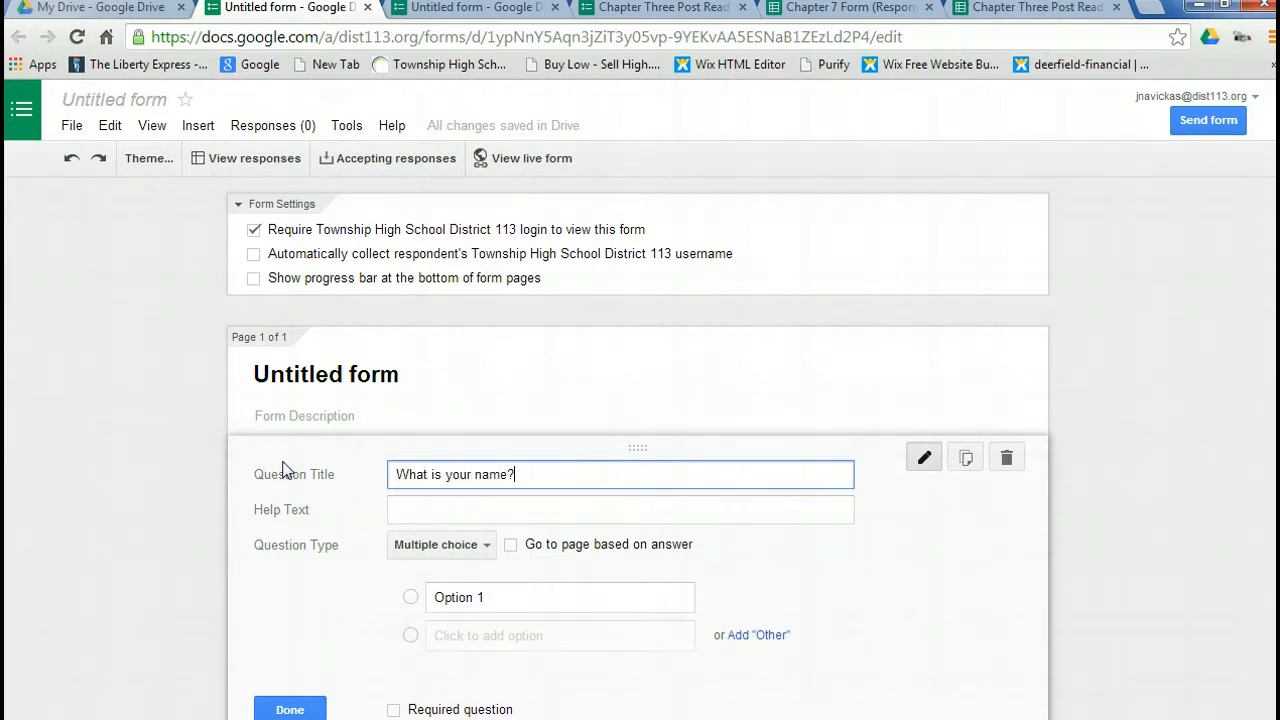
pyautogui.write(' is your name?')
pyautogui.click(480, 544)
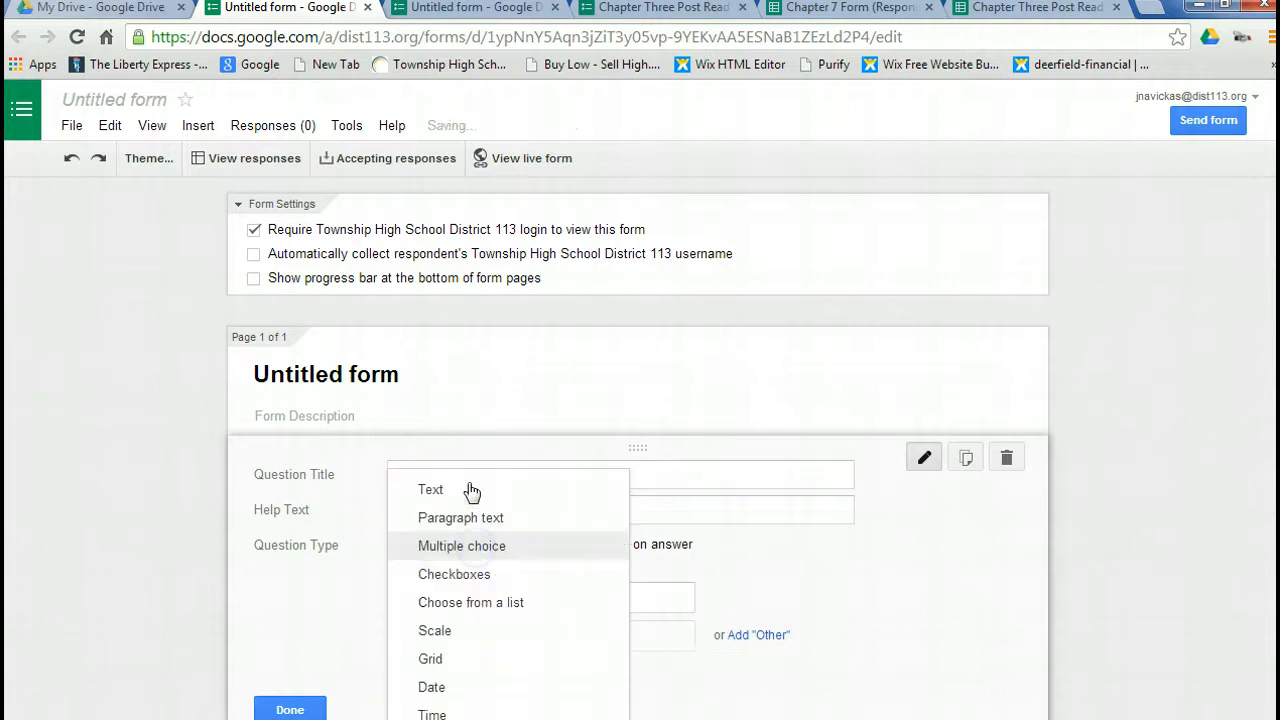
pyautogui.click(467, 490)
pyautogui.click(393, 686)
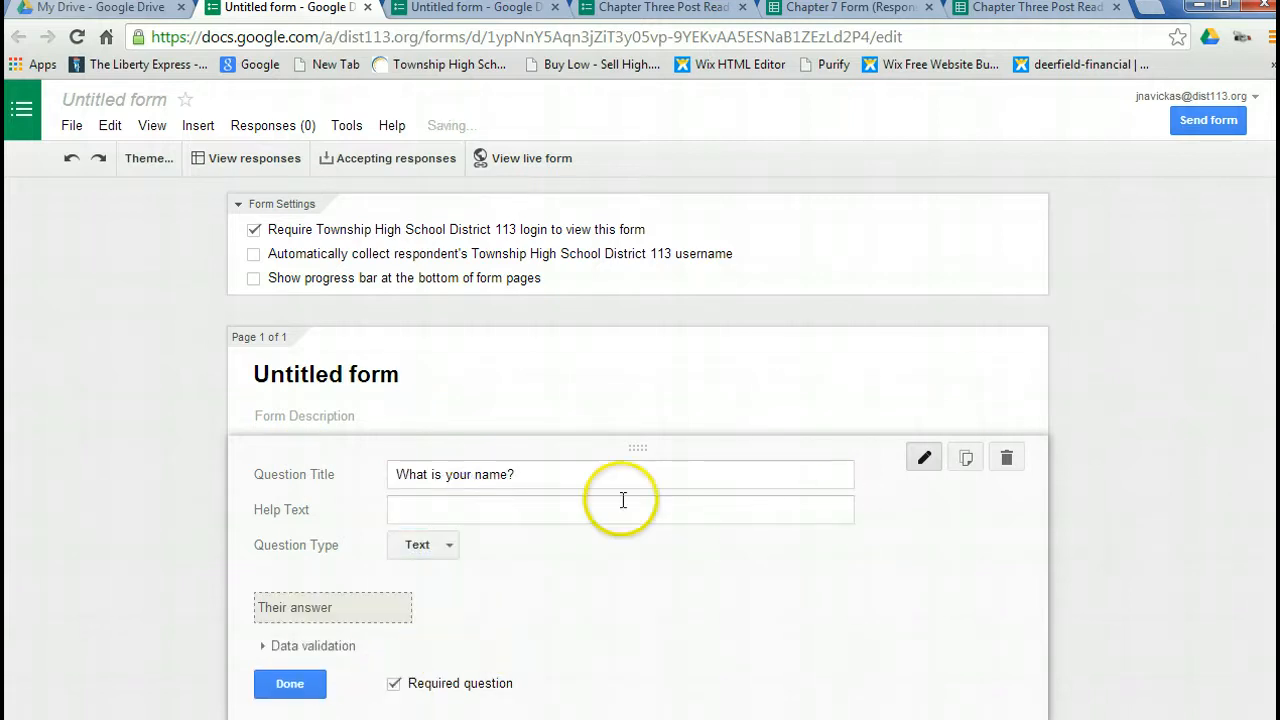
pyautogui.click(305, 688)
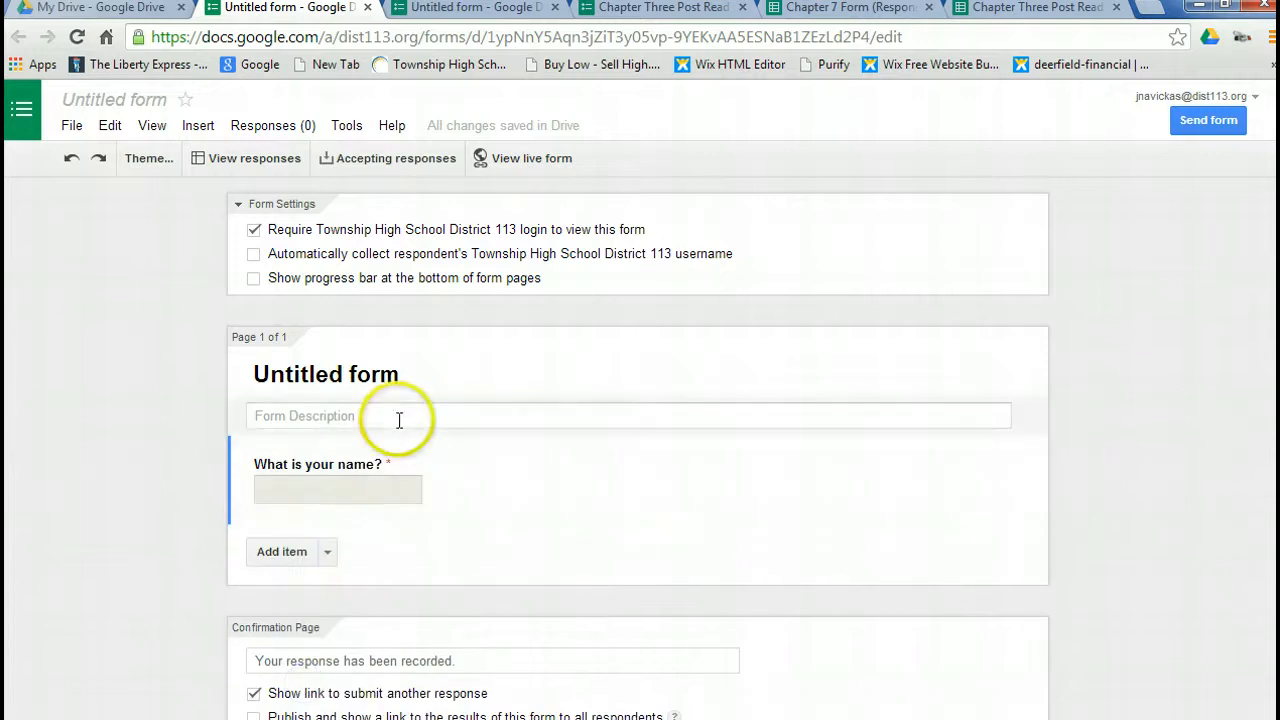
# Add a second required Text question titled "What is your e-mail?".
pyautogui.click(292, 556)
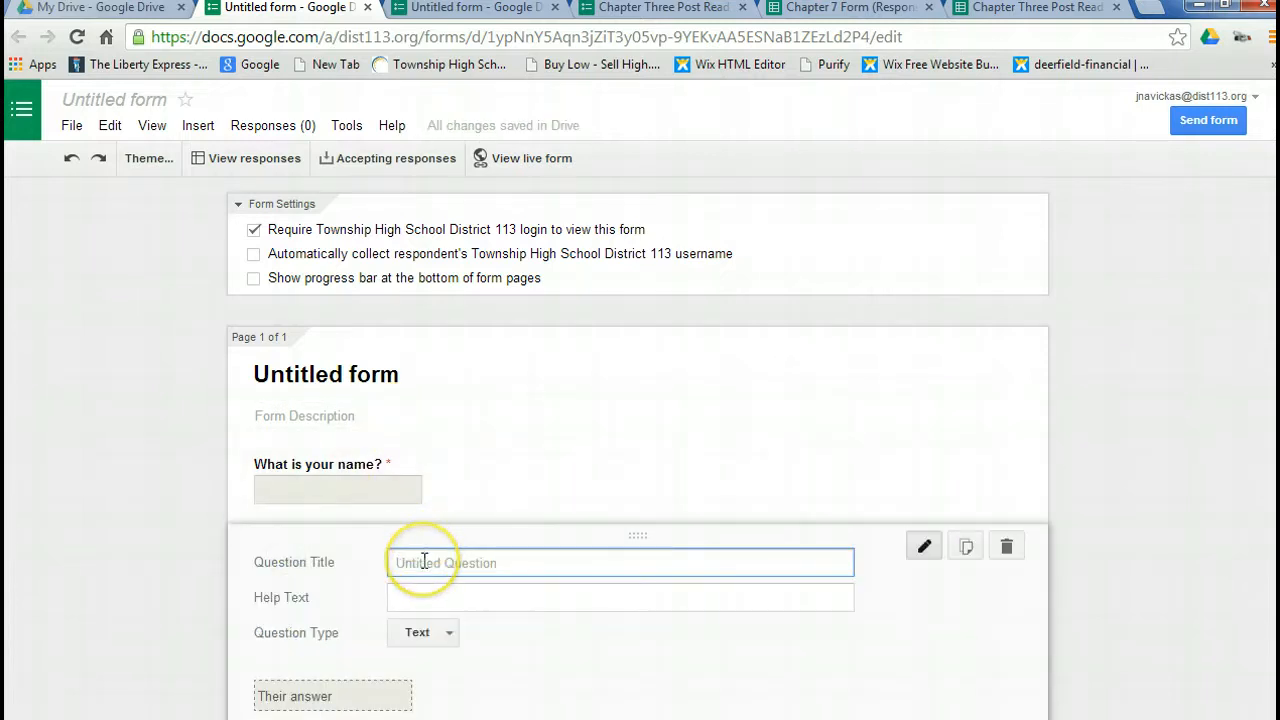
pyautogui.write('What is your e-m')
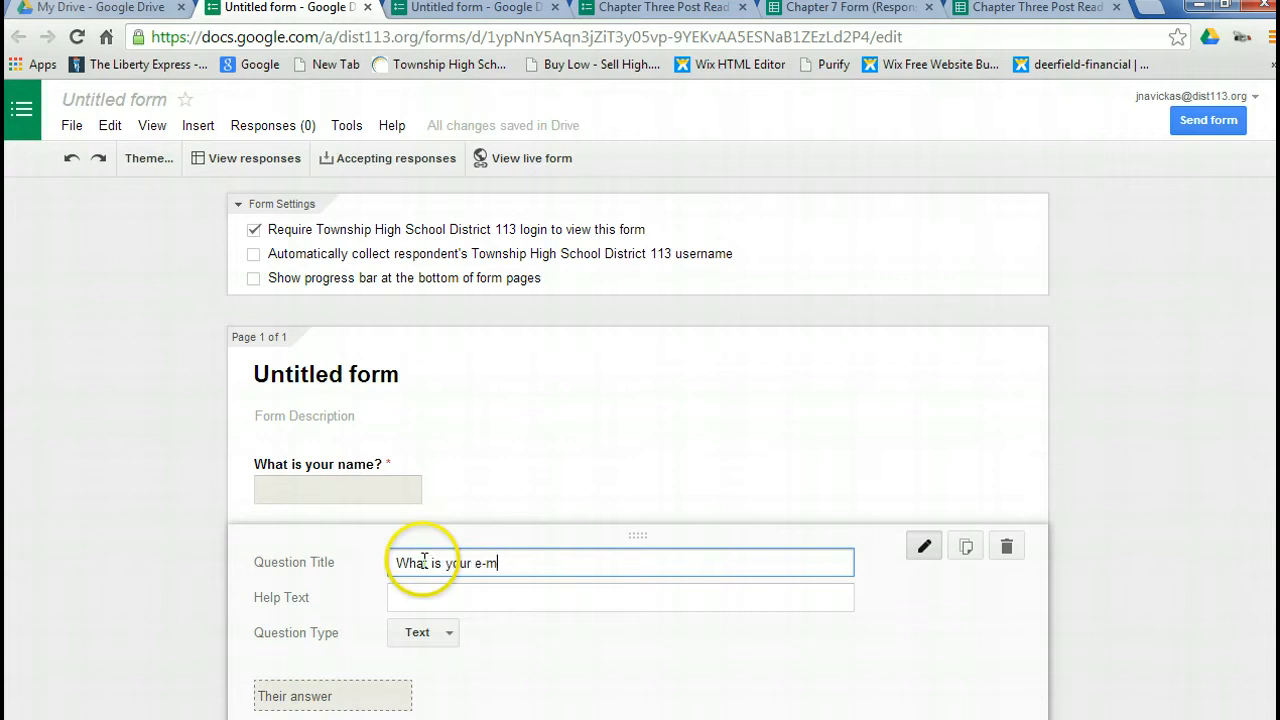
pyautogui.write('ail?')
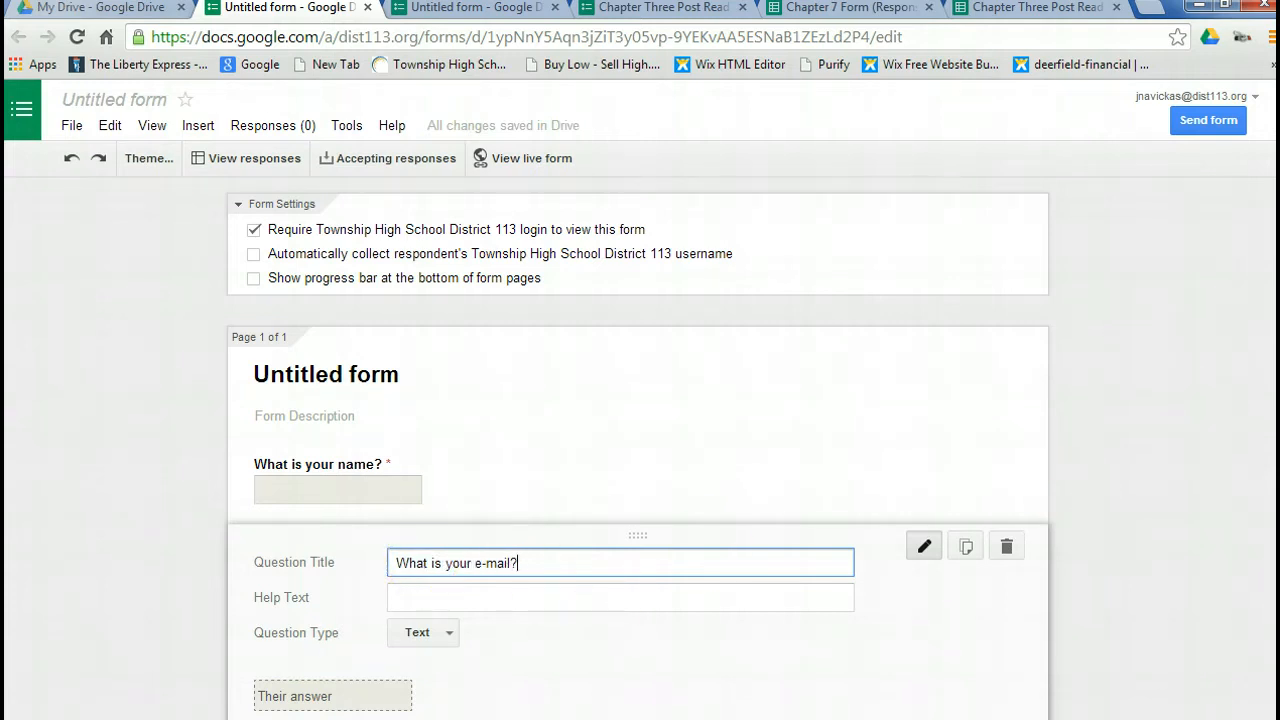
pyautogui.scroll(-2, 1123, 488)
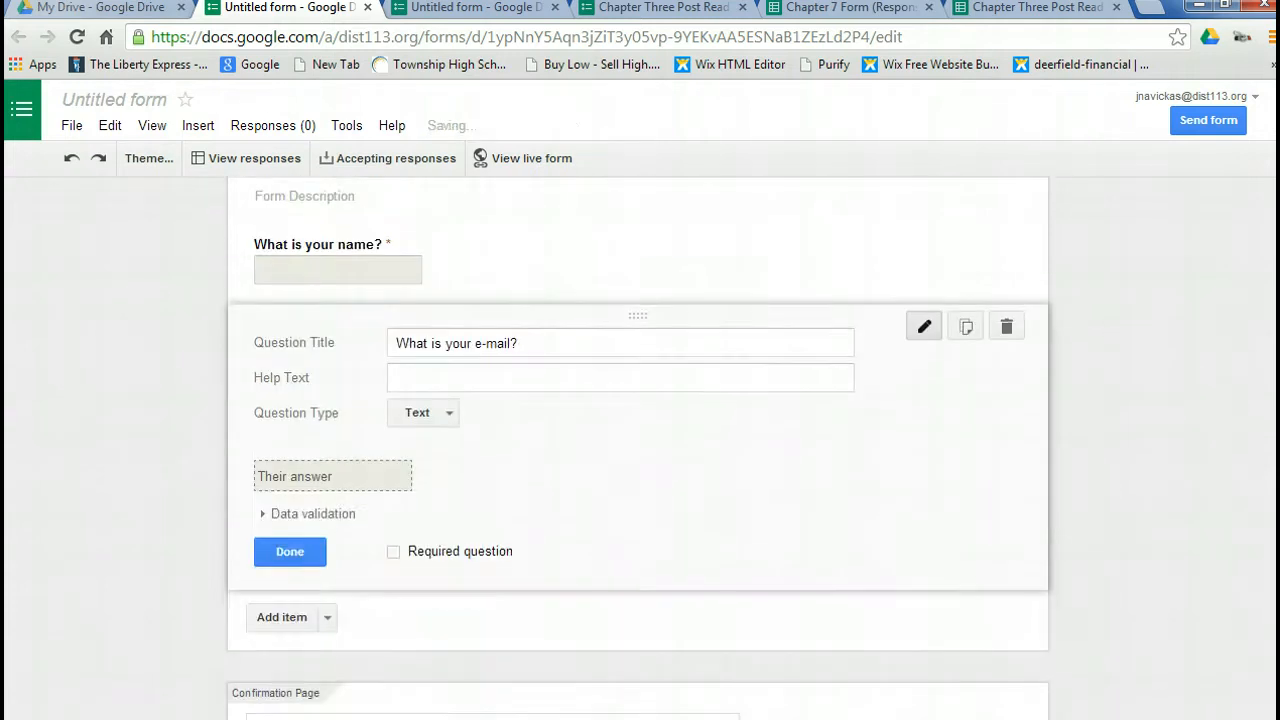
pyautogui.click(447, 425)
pyautogui.click(430, 411)
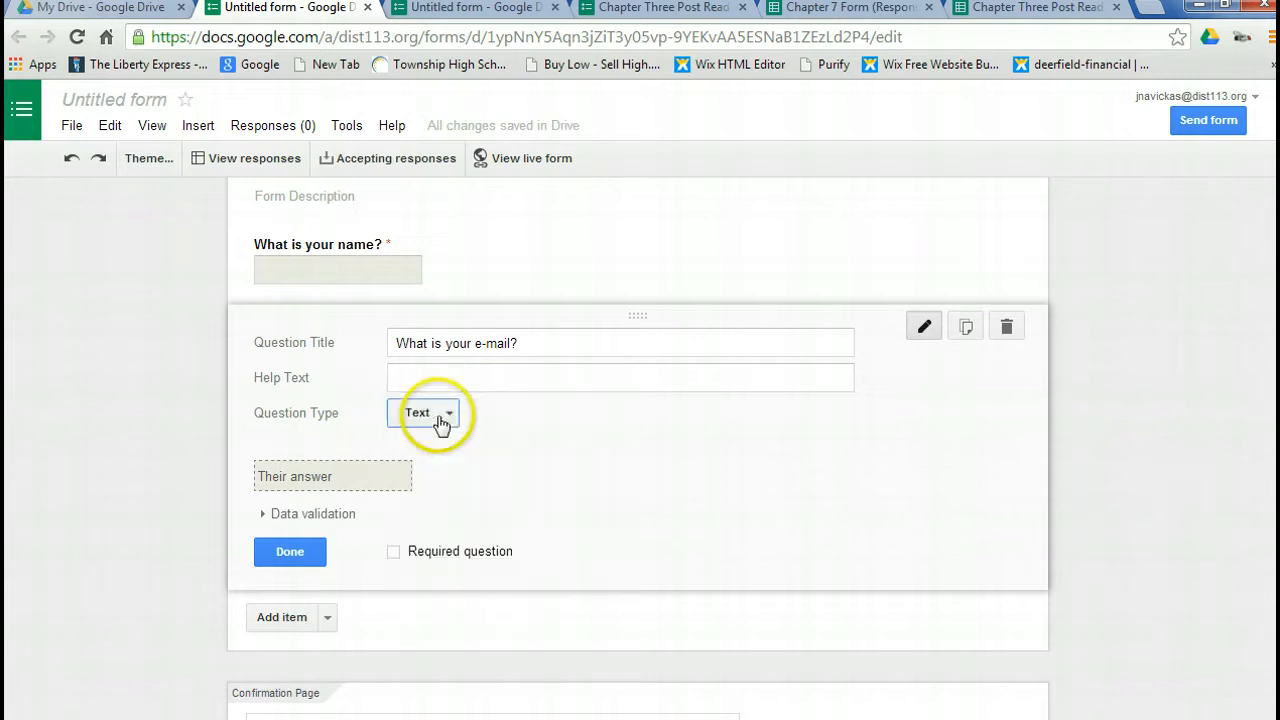
pyautogui.click(396, 553)
pyautogui.click(289, 555)
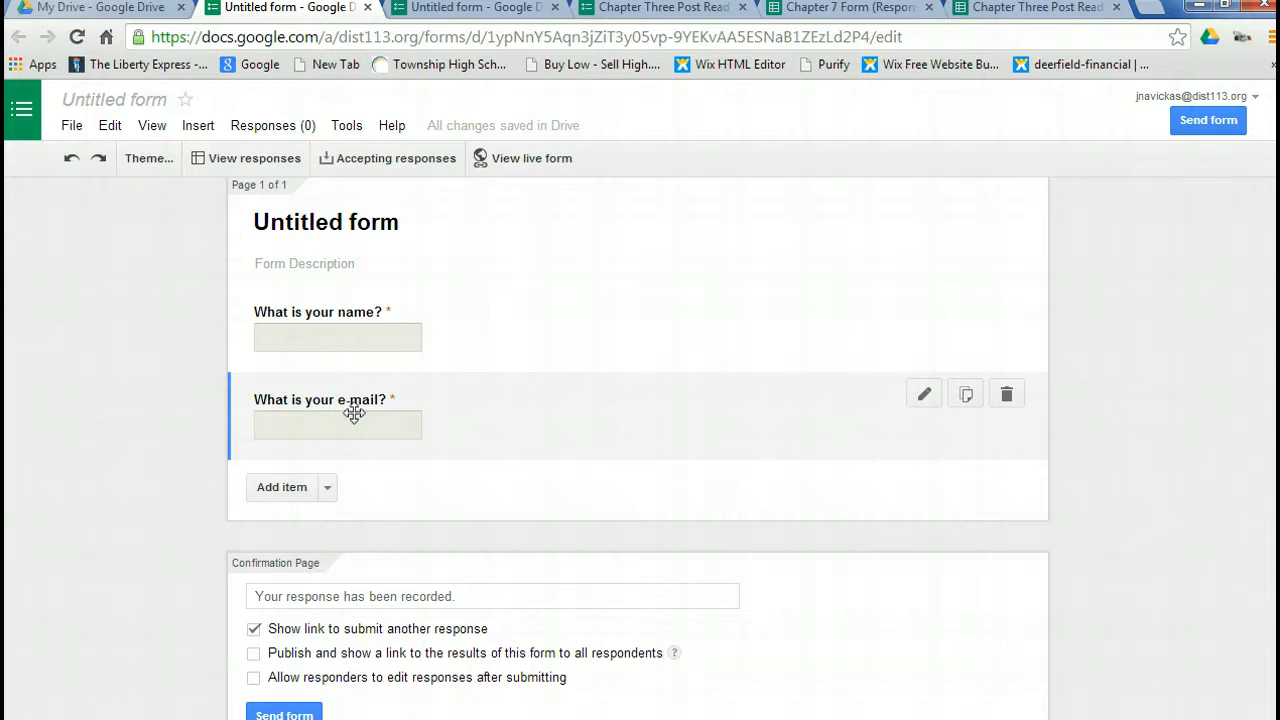
# Look through the questions of the already open Chapter Three Post Reading Questions Take Two form.
pyautogui.click(462, 10)
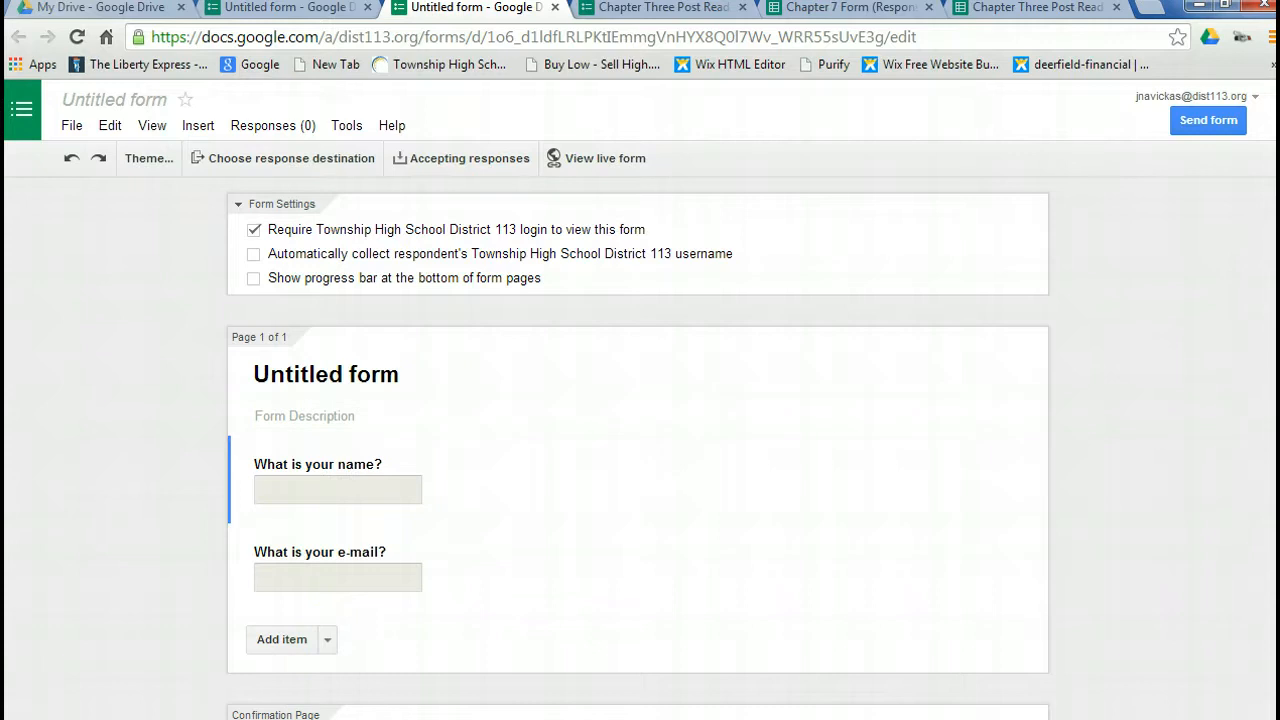
pyautogui.click(614, 10)
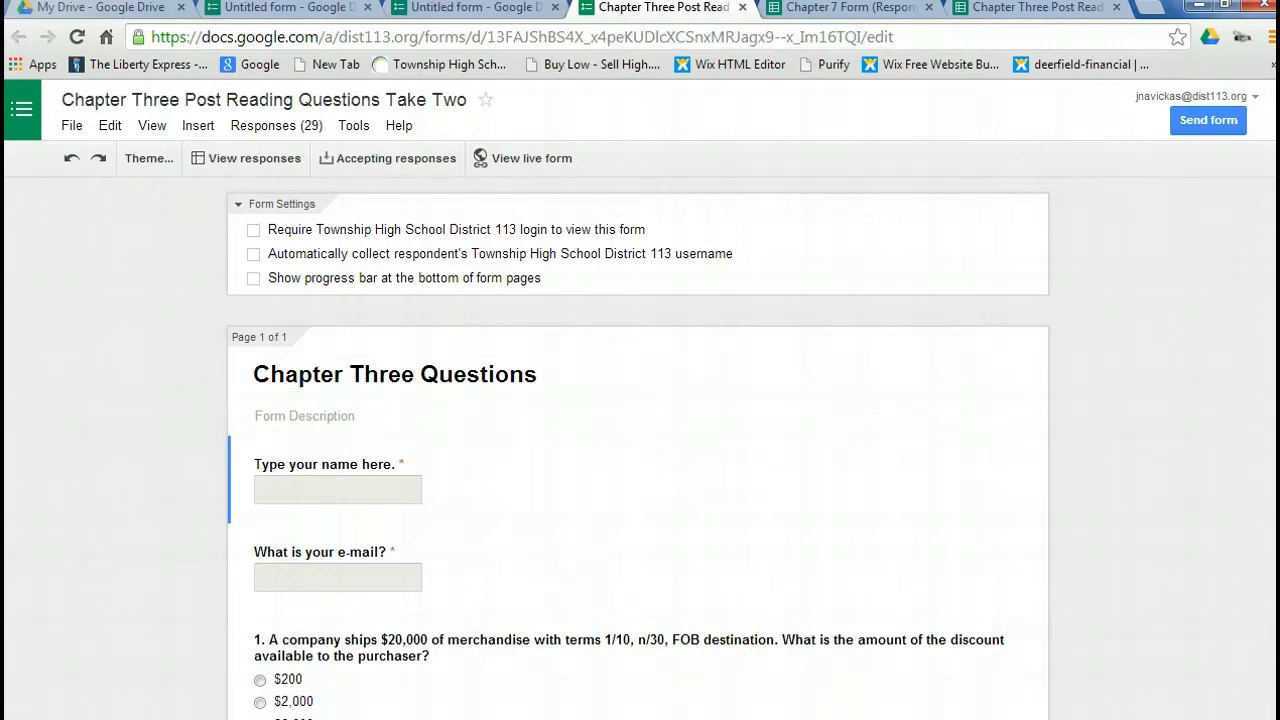
pyautogui.scroll(-5, 637, 443)
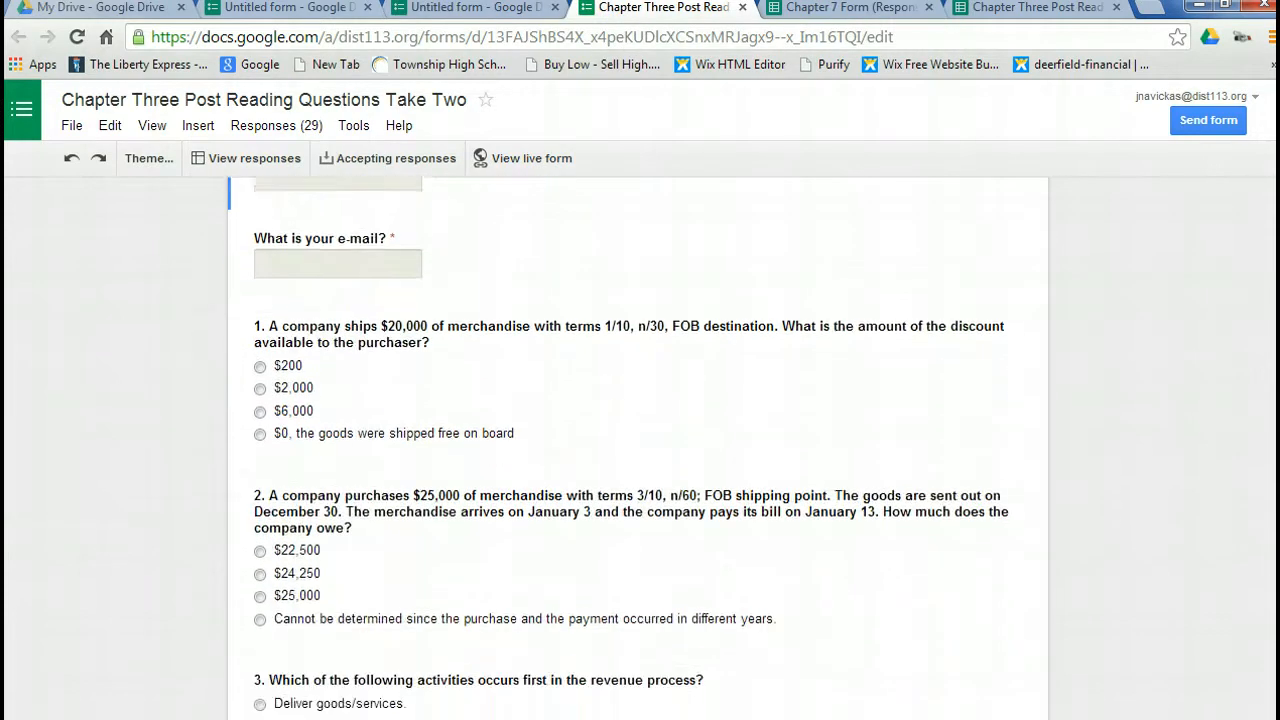
pyautogui.scroll(-6, 637, 443)
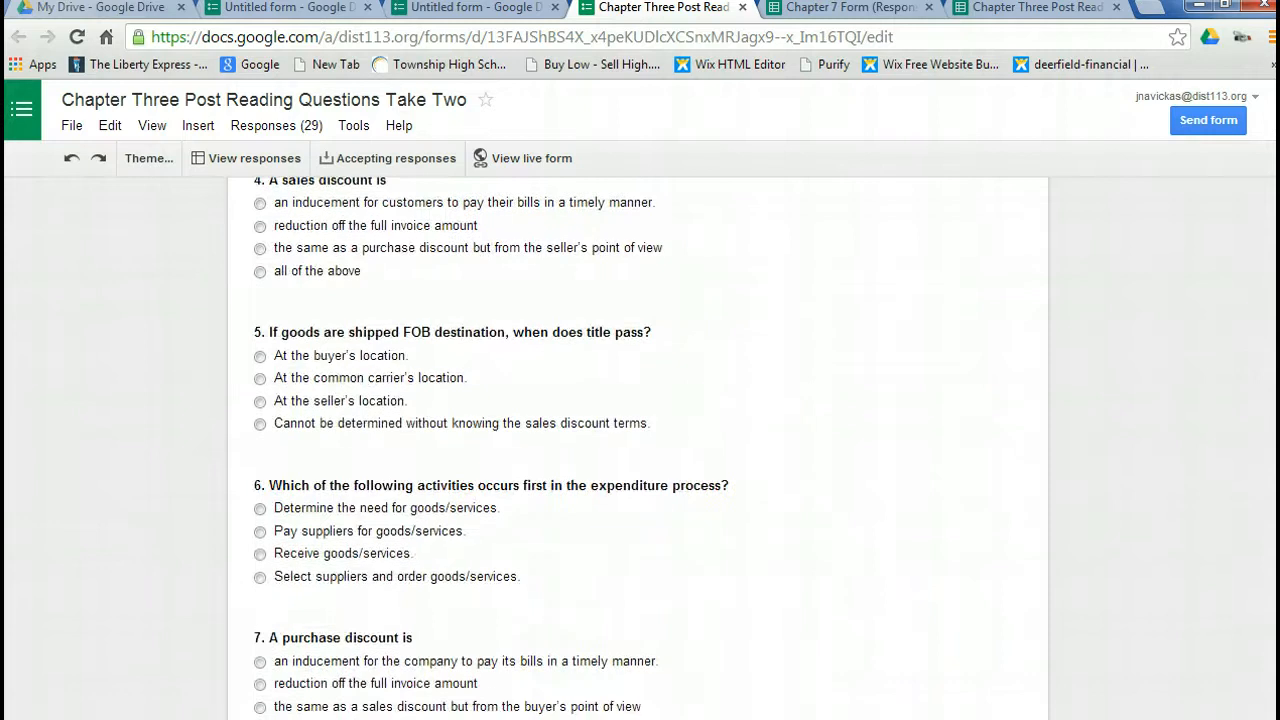
pyautogui.scroll(-5, 637, 443)
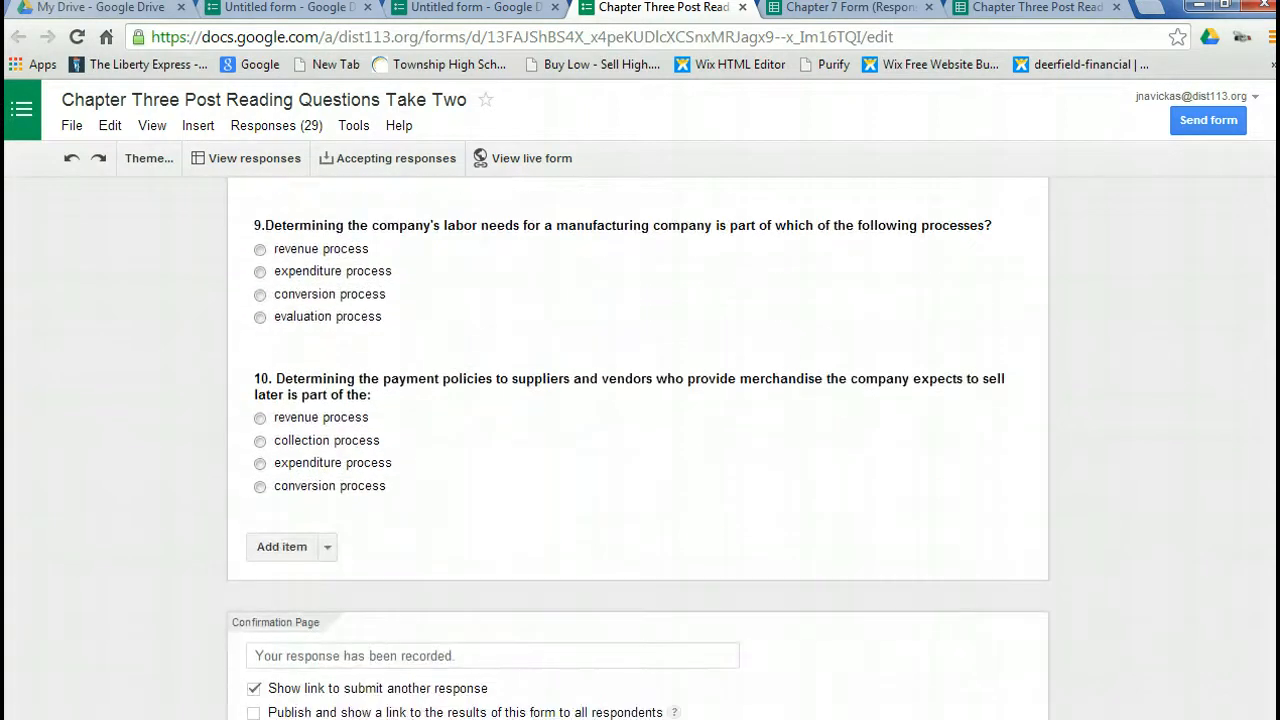
pyautogui.scroll(5, 637, 443)
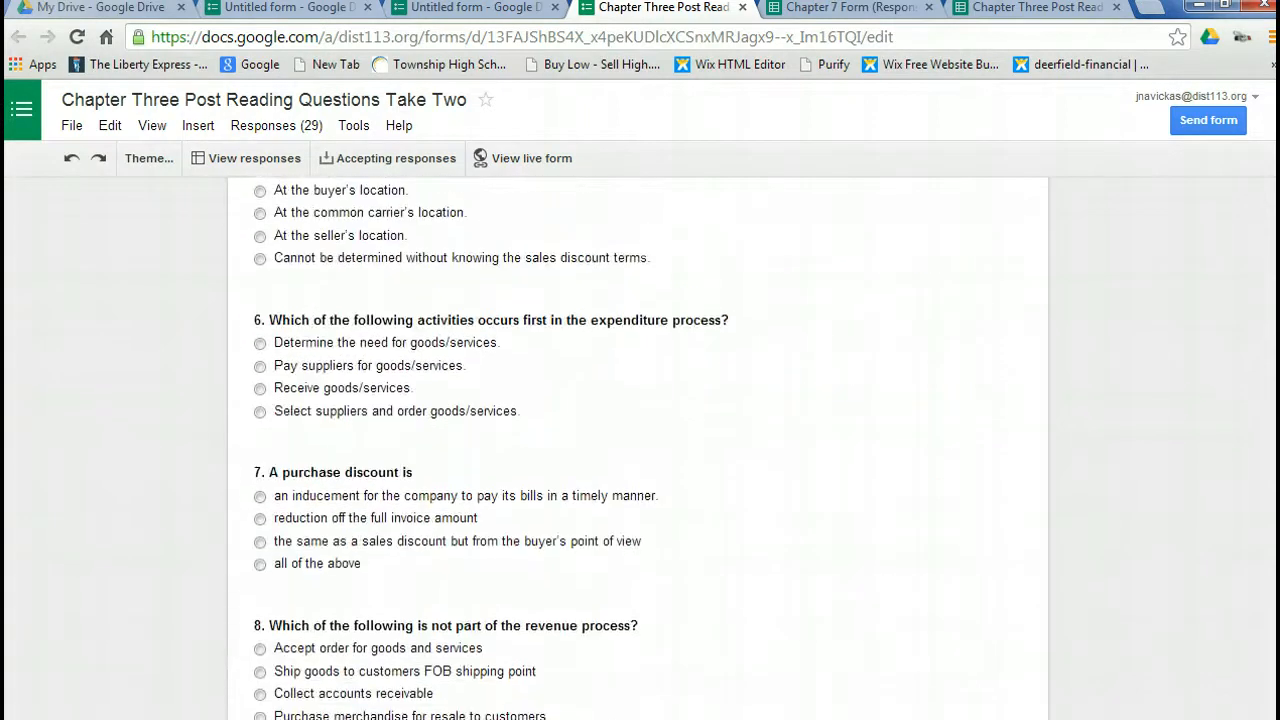
# For the previously prepared untitled form, create a new response spreadsheet named "Untitled form (Responses)", keeping the option to always create a new spreadsheet.
pyautogui.click(485, 10)
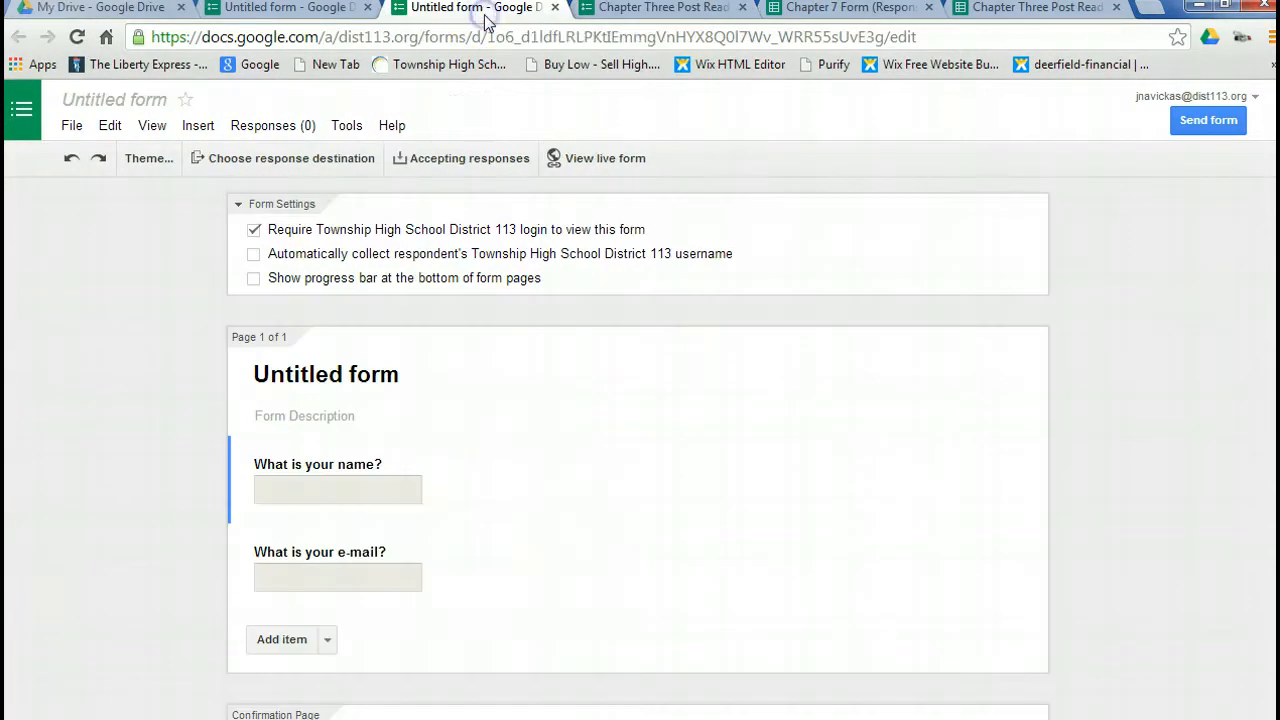
pyautogui.click(299, 160)
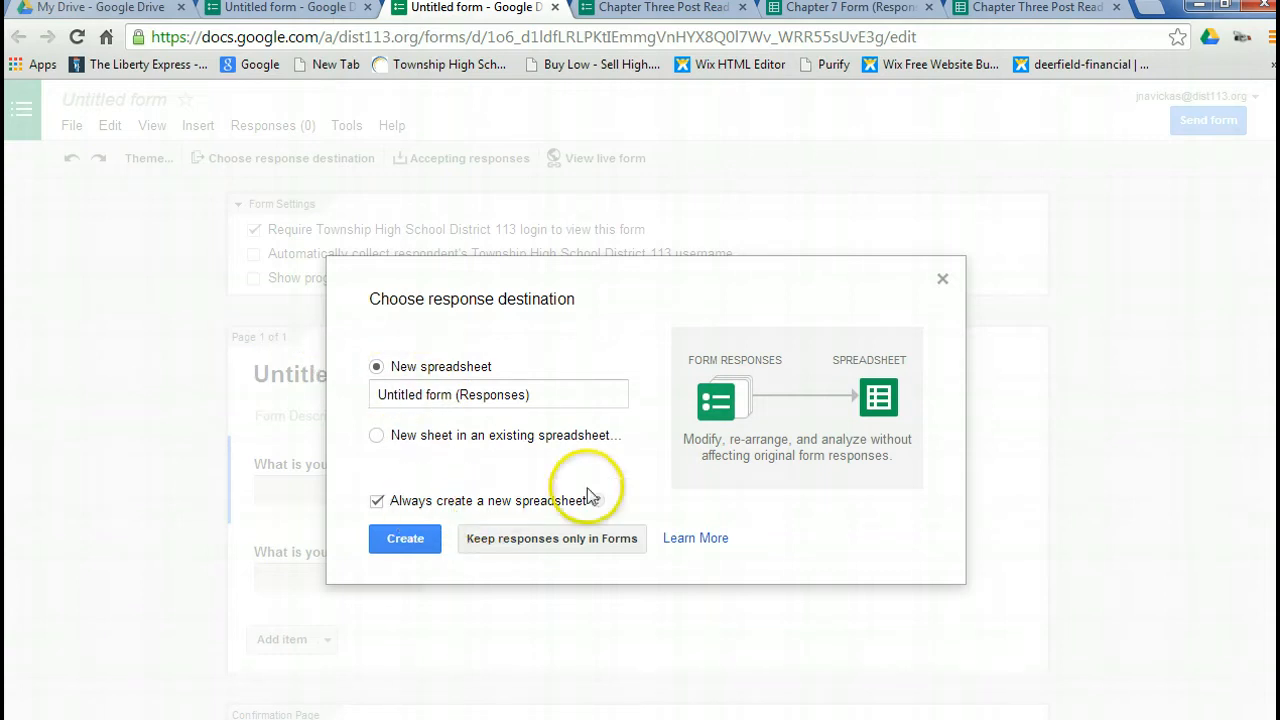
pyautogui.click(414, 541)
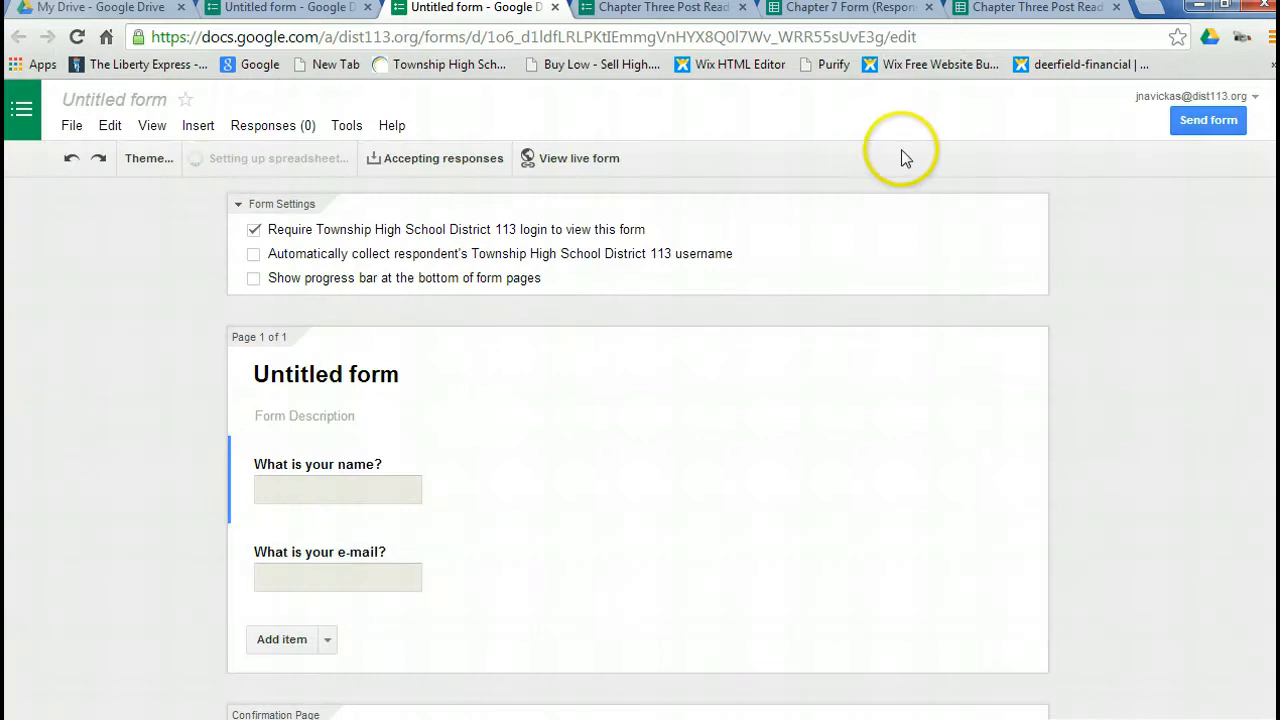
# Copy the form's share link from its sending options.
pyautogui.click(1203, 120)
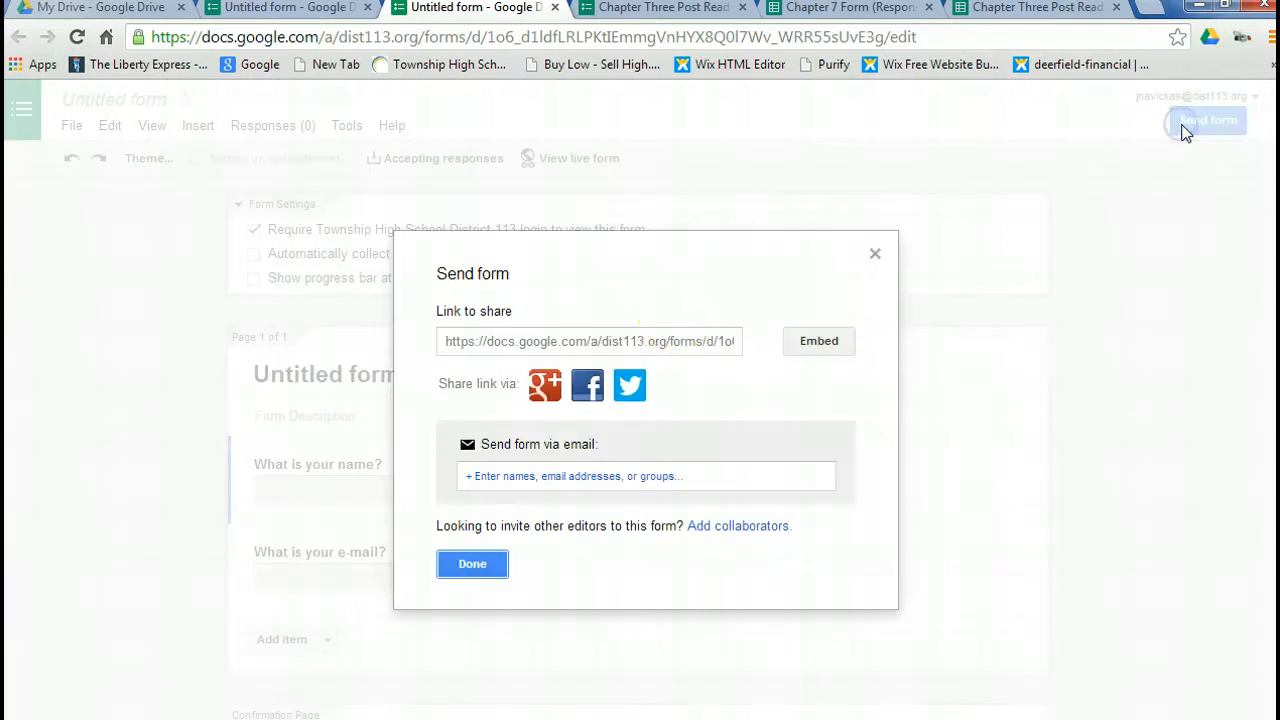
pyautogui.click(658, 343)
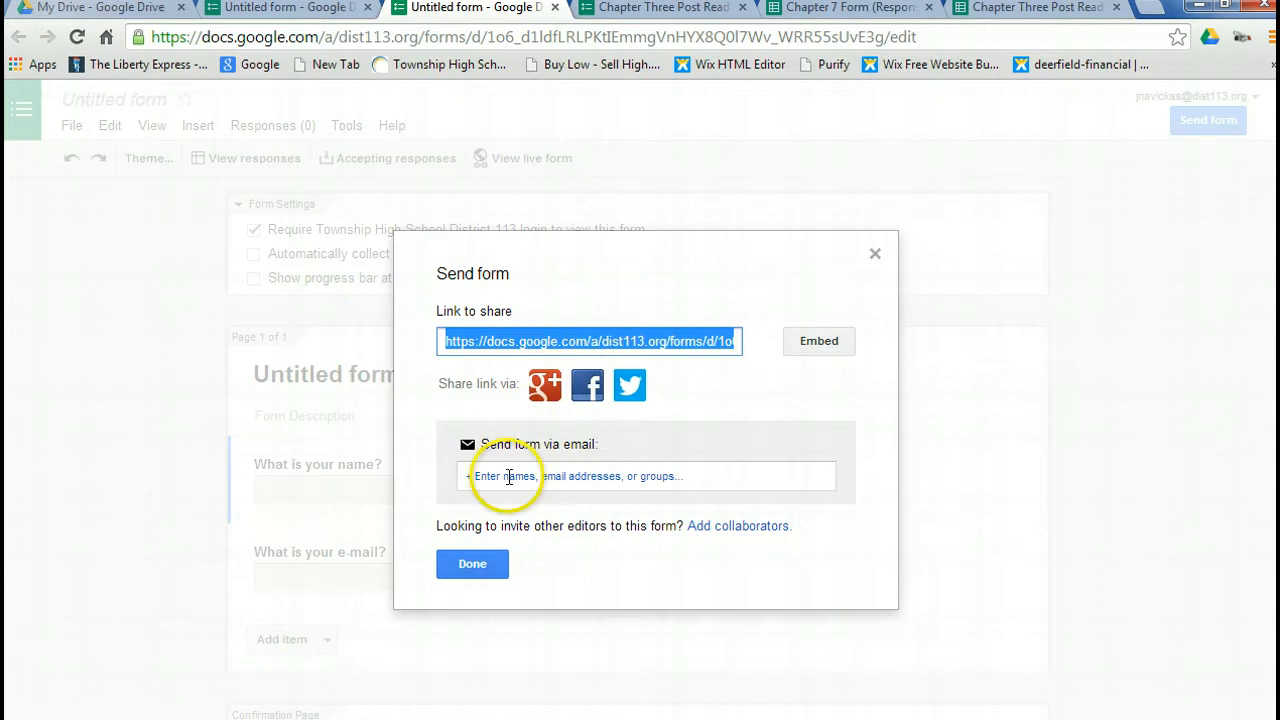
pyautogui.click(474, 565)
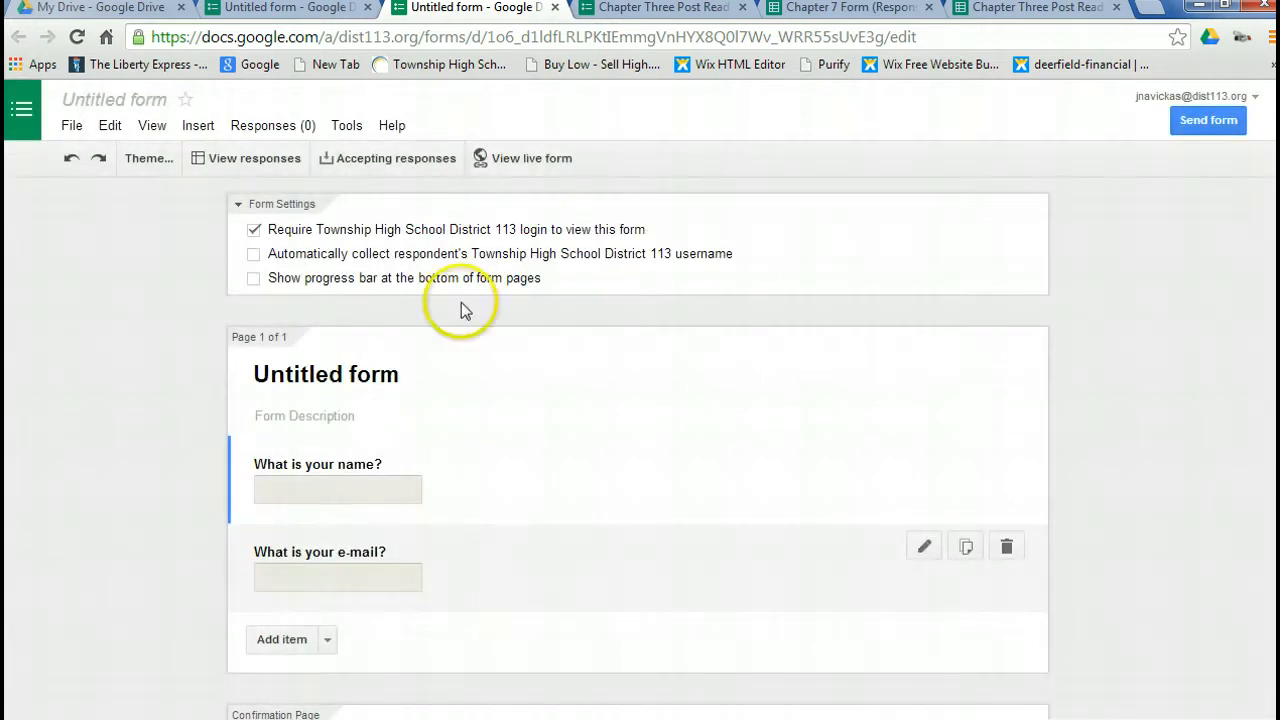
# Open the copied share link in the form's browser tab to view the live form.
pyautogui.click(435, 38)
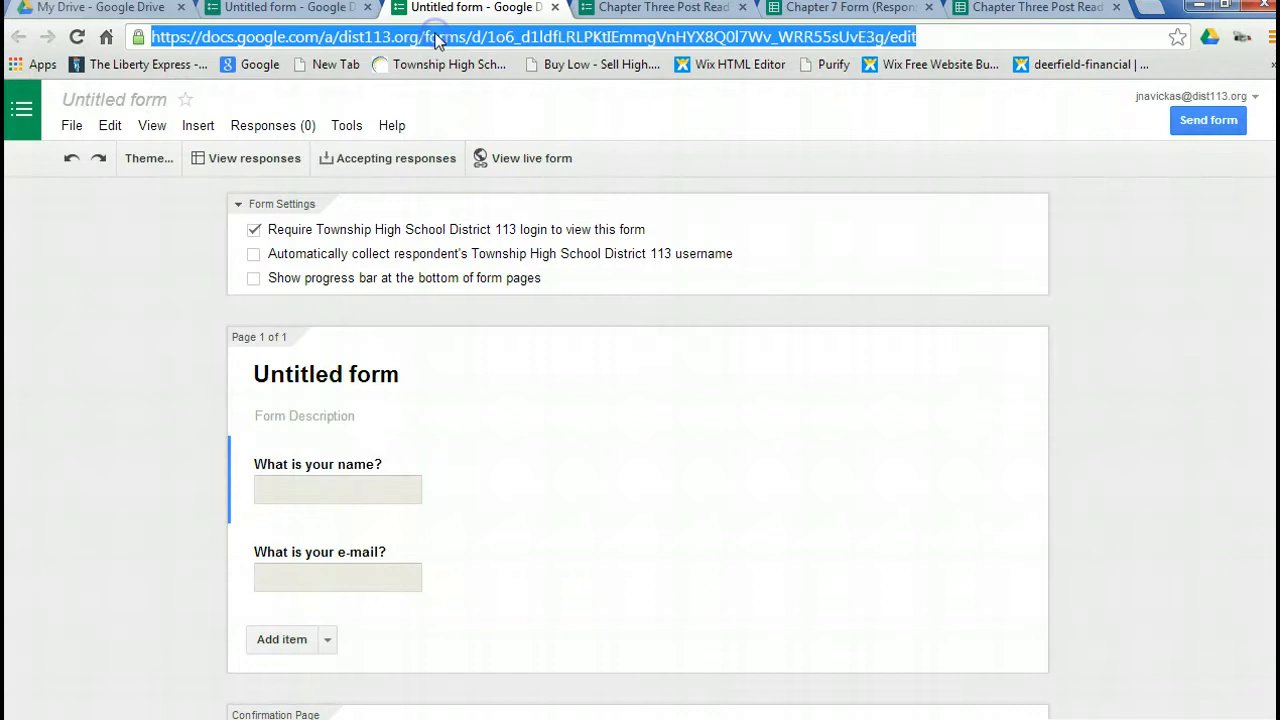
pyautogui.write('https://docs.google.com/a/dist113.org/forms/d/1o6_d1ldfLRLPKtIEmmgVnHYX8Q0l7Wv_WRR55sUvE3g/viewform')
pyautogui.press('Return')
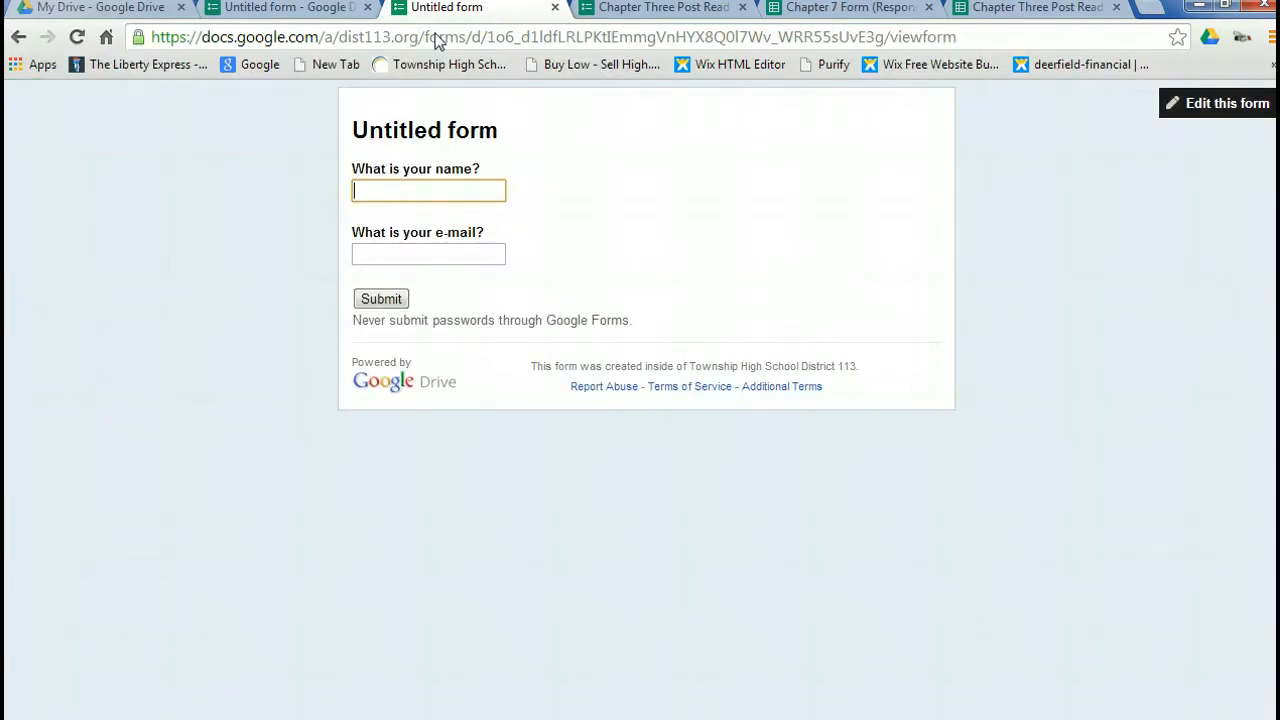
pyautogui.click(410, 155)
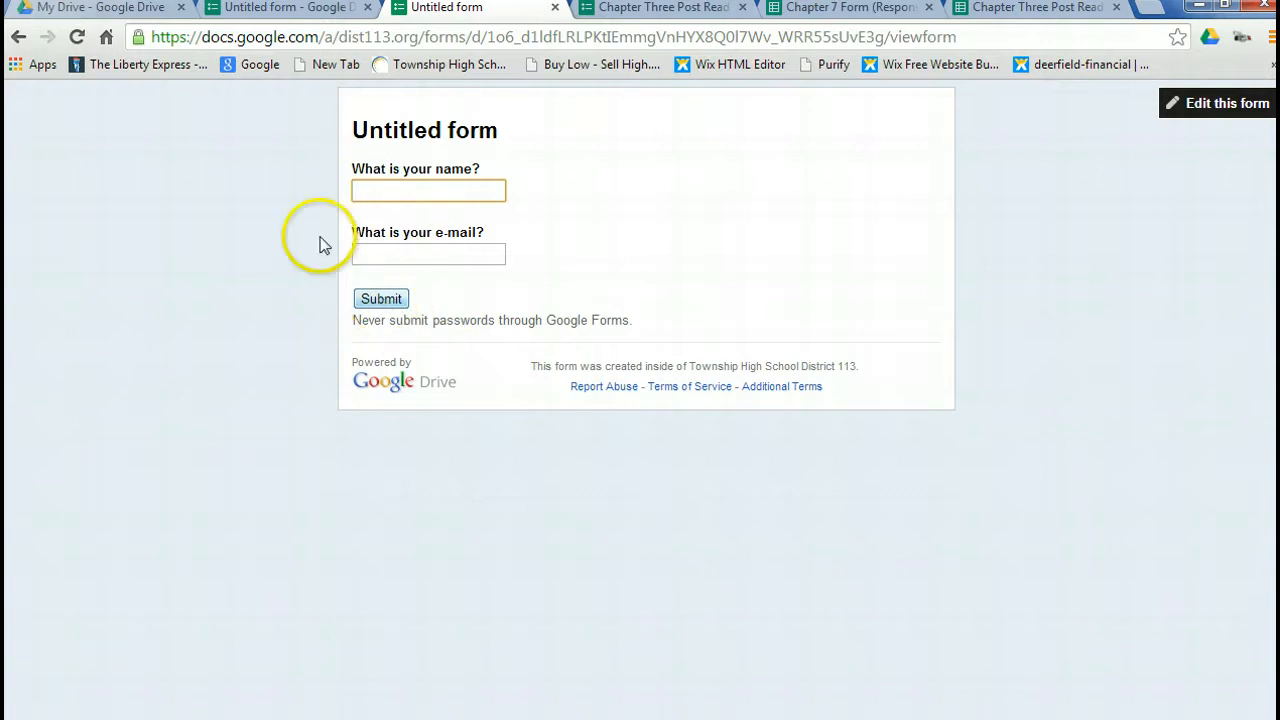
# Locate the Untitled form (Responses) spreadsheets in the My Drive file list and deselect the checked Untitled form.
pyautogui.click(153, 12)
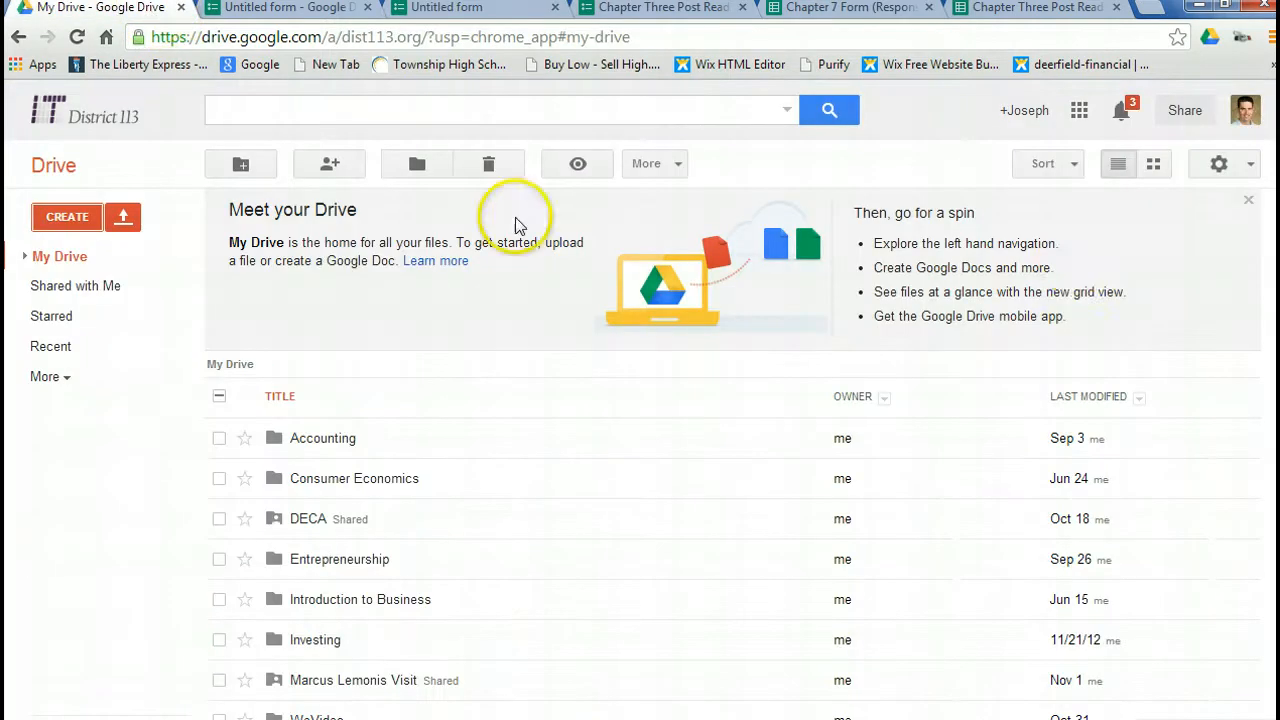
pyautogui.scroll(-1, 734, 568)
pyautogui.scroll(-15, 734, 568)
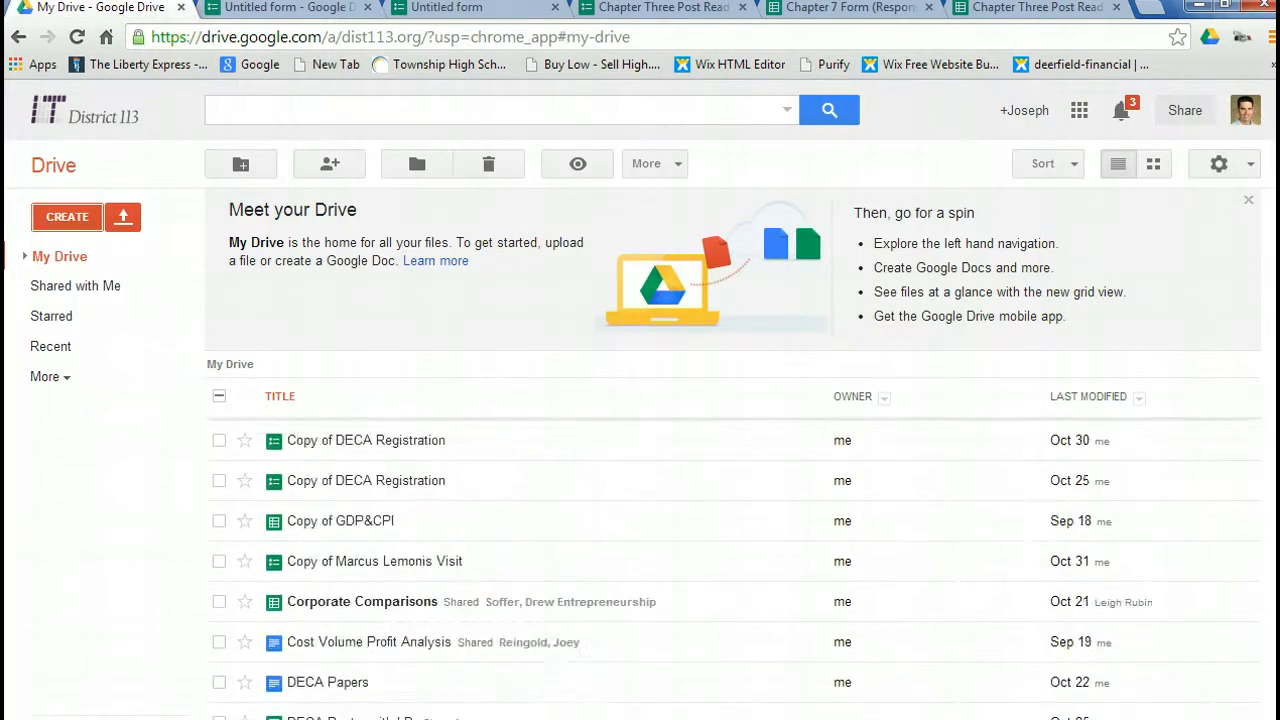
pyautogui.scroll(-3, 734, 568)
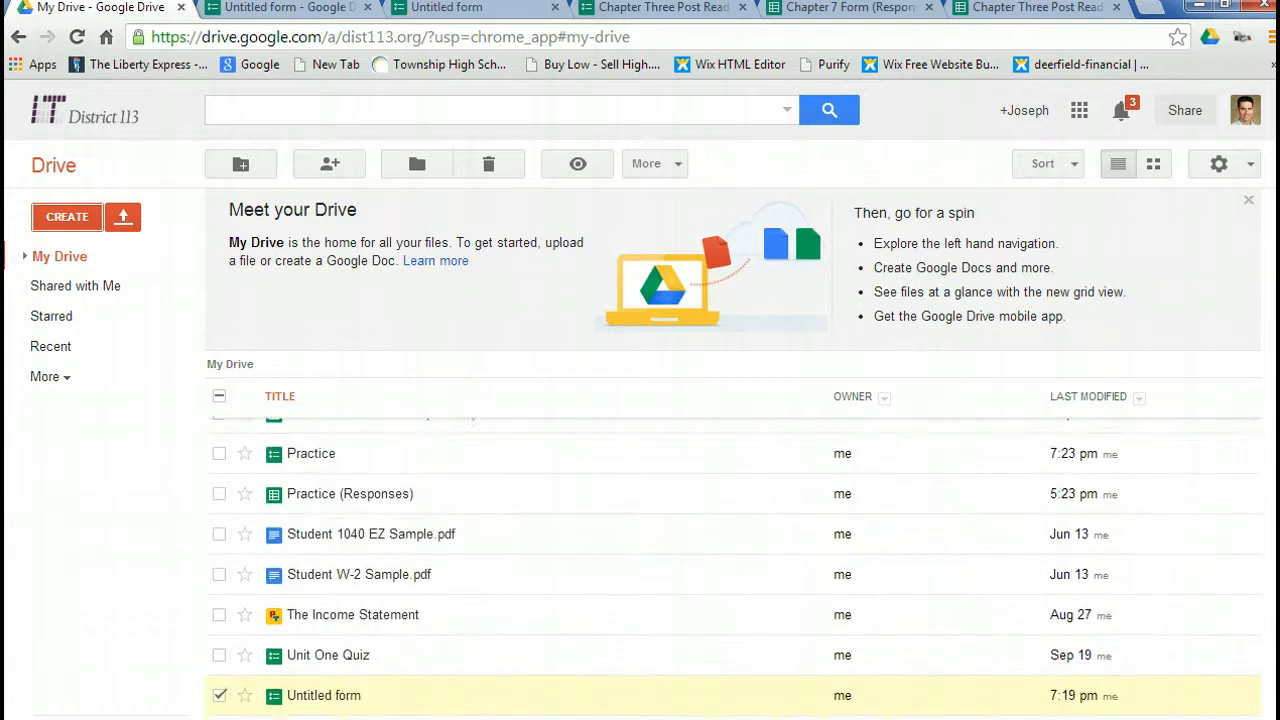
pyautogui.scroll(-2, 654, 569)
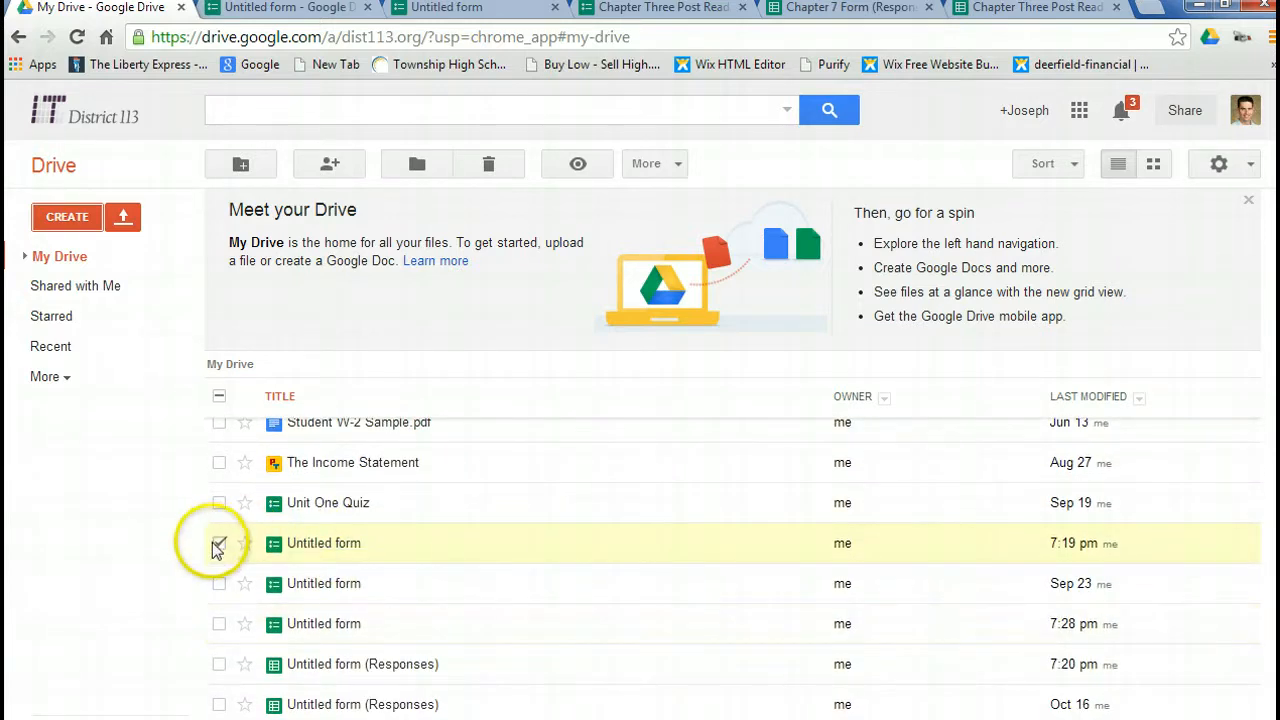
pyautogui.click(219, 543)
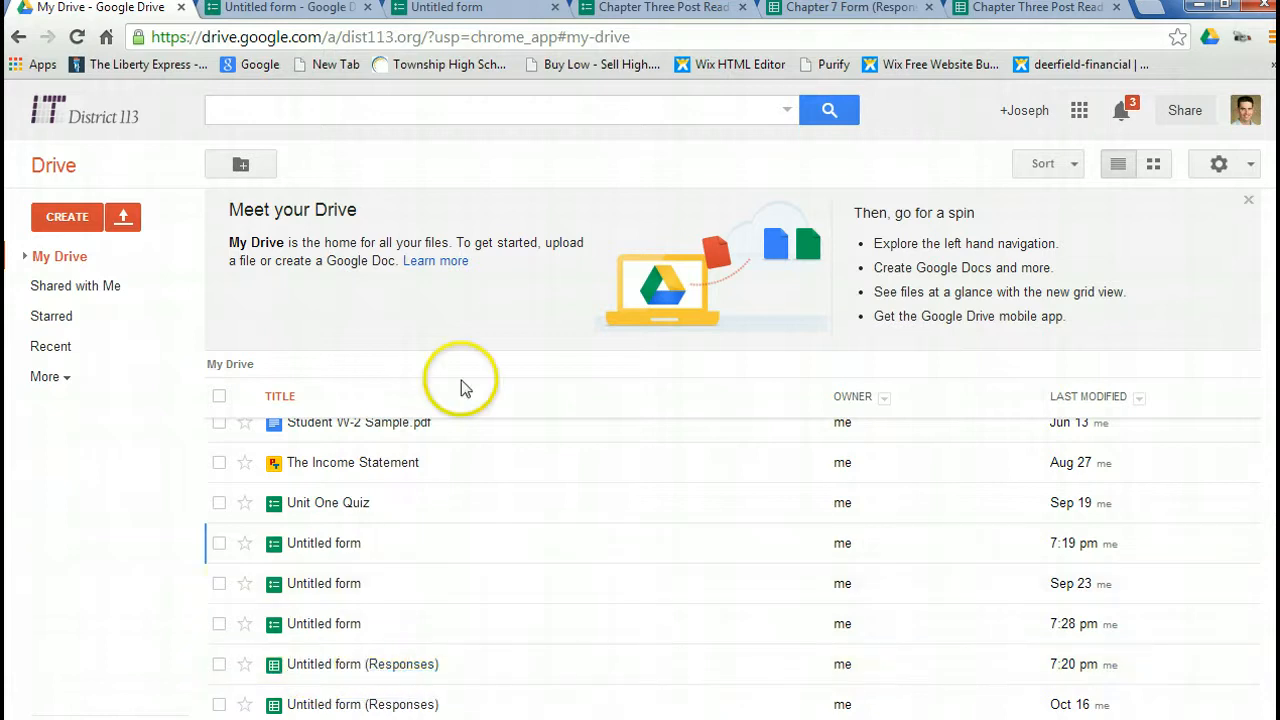
# Look through the collected student answers in the already open Chapter Three Post Reading Questions Take Two (Responses) spreadsheet.
pyautogui.click(638, 10)
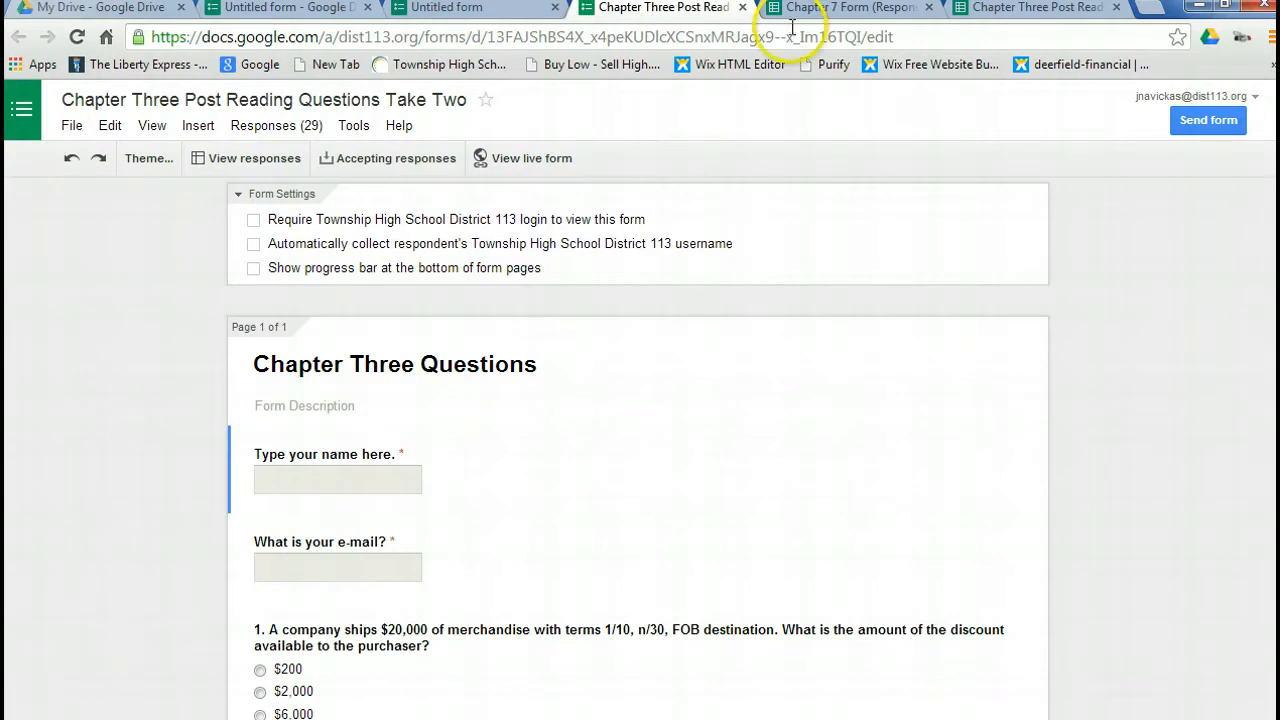
pyautogui.click(815, 8)
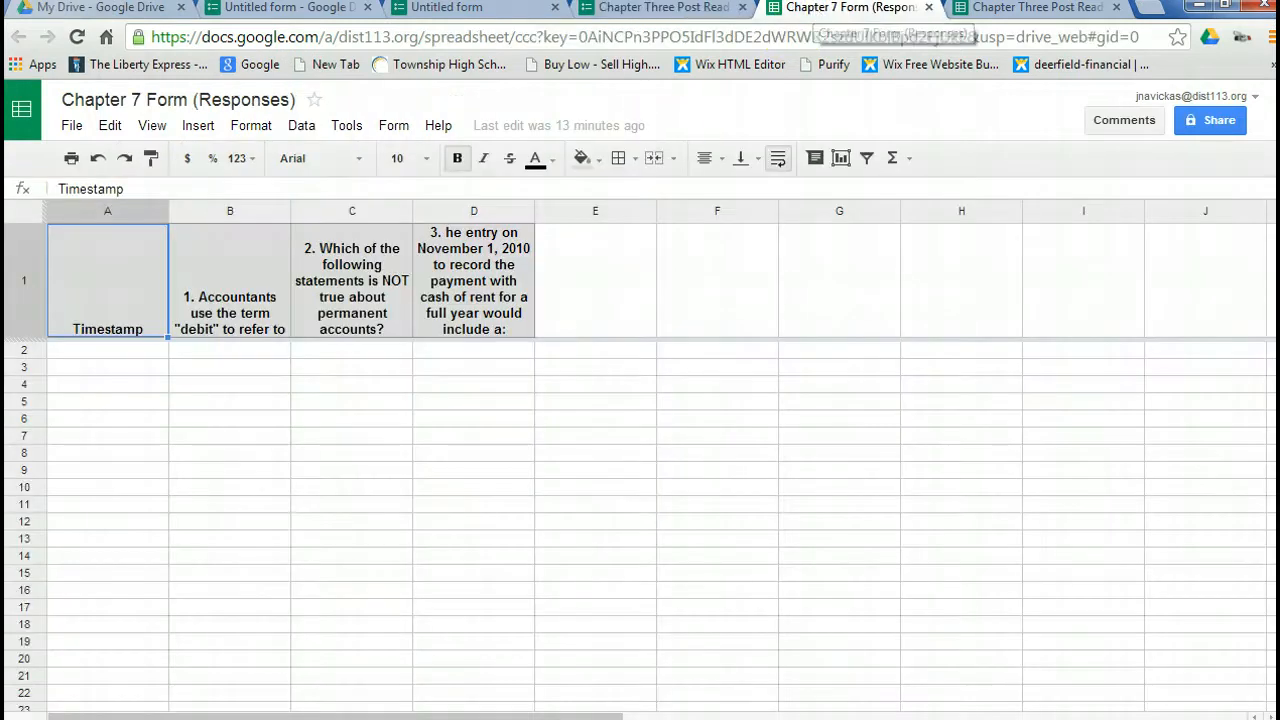
pyautogui.click(1035, 8)
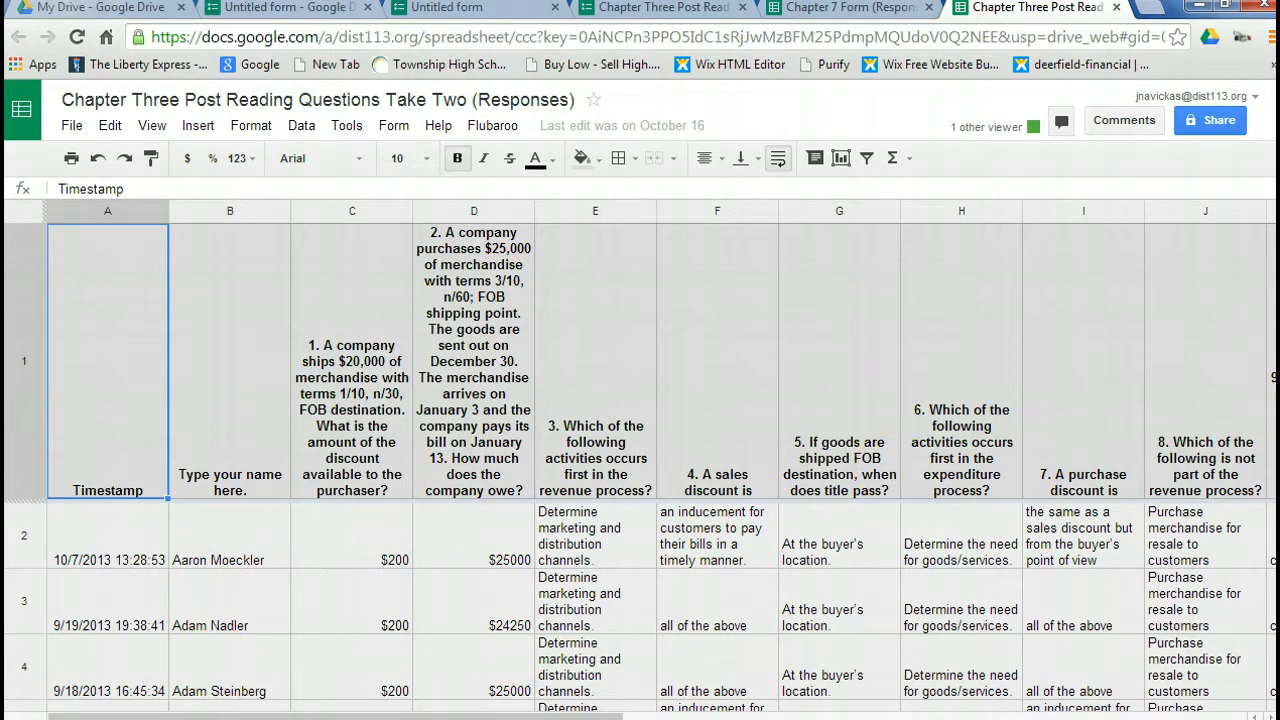
pyautogui.scroll(-9, 640, 605)
pyautogui.scroll(6, 640, 605)
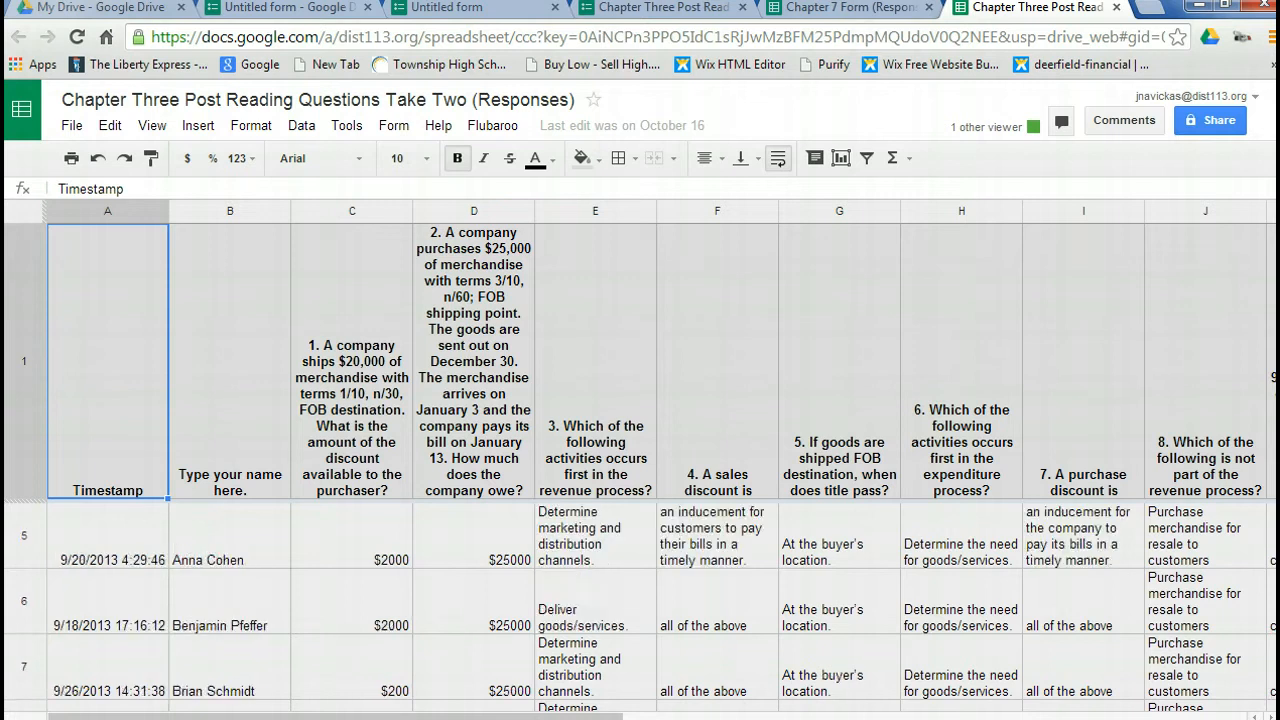
pyautogui.scroll(2, 640, 605)
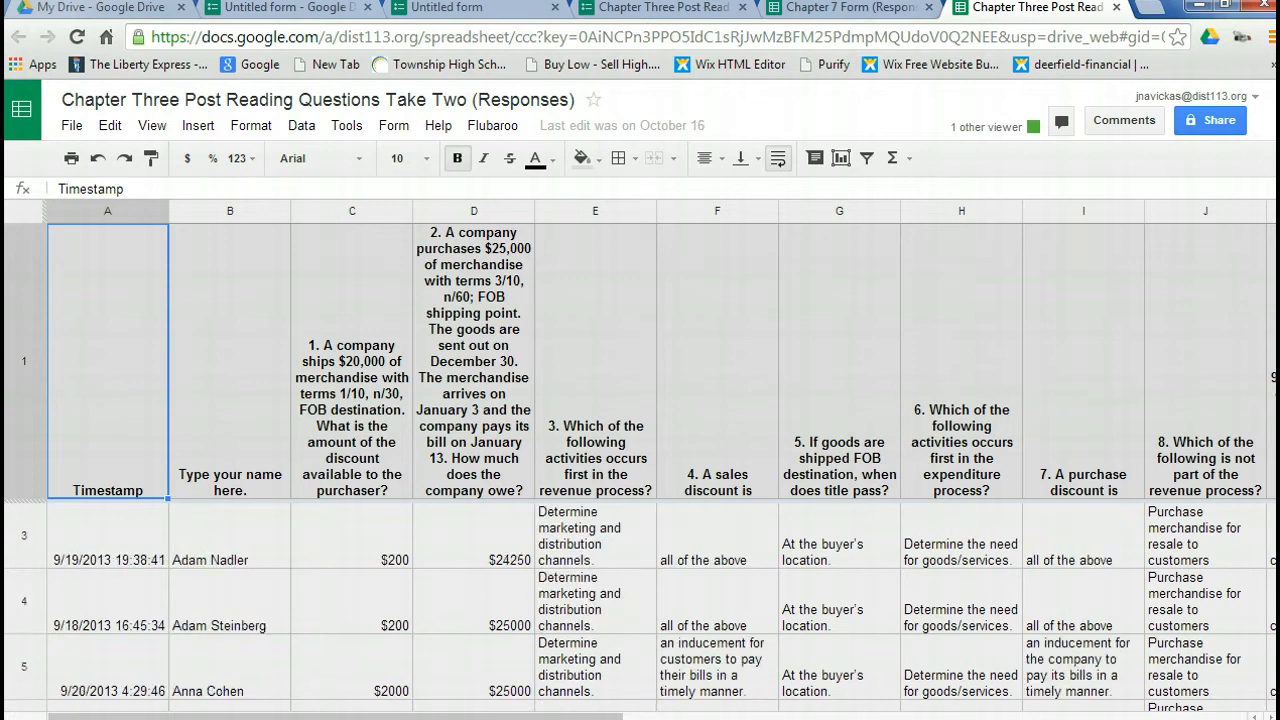
pyautogui.scroll(-14, 640, 605)
pyautogui.scroll(1, 640, 605)
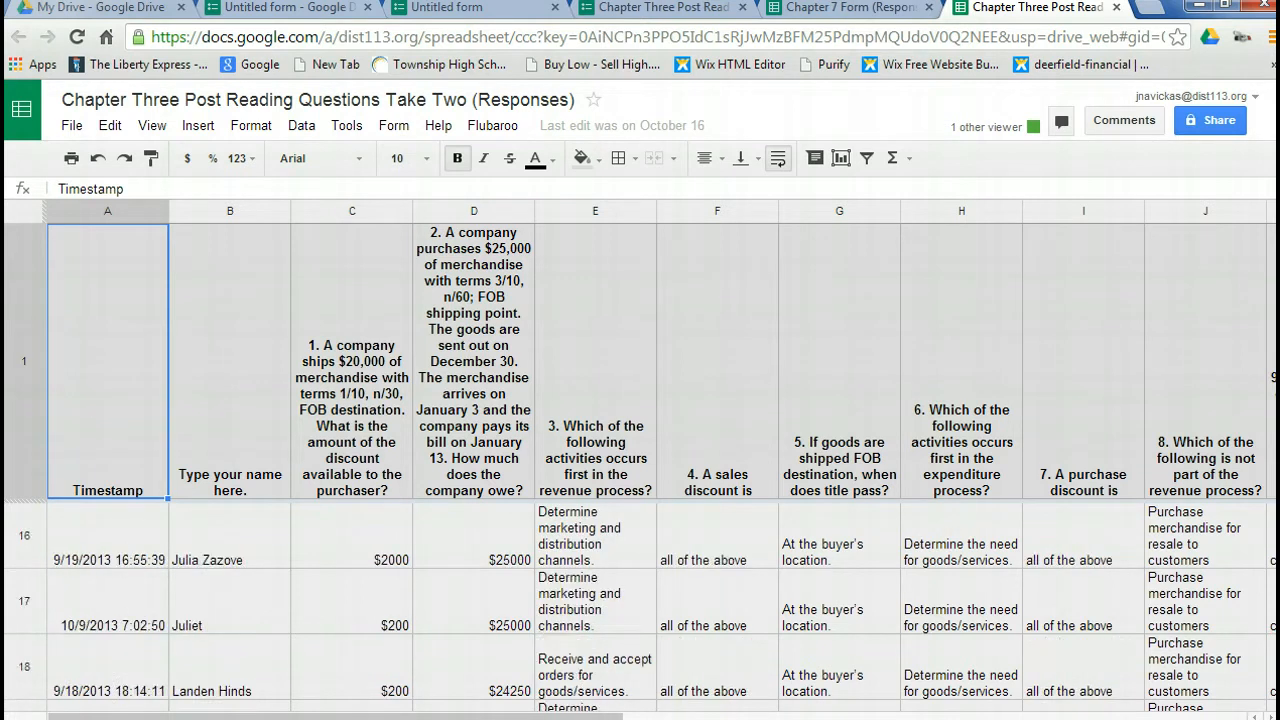
pyautogui.scroll(3, 640, 605)
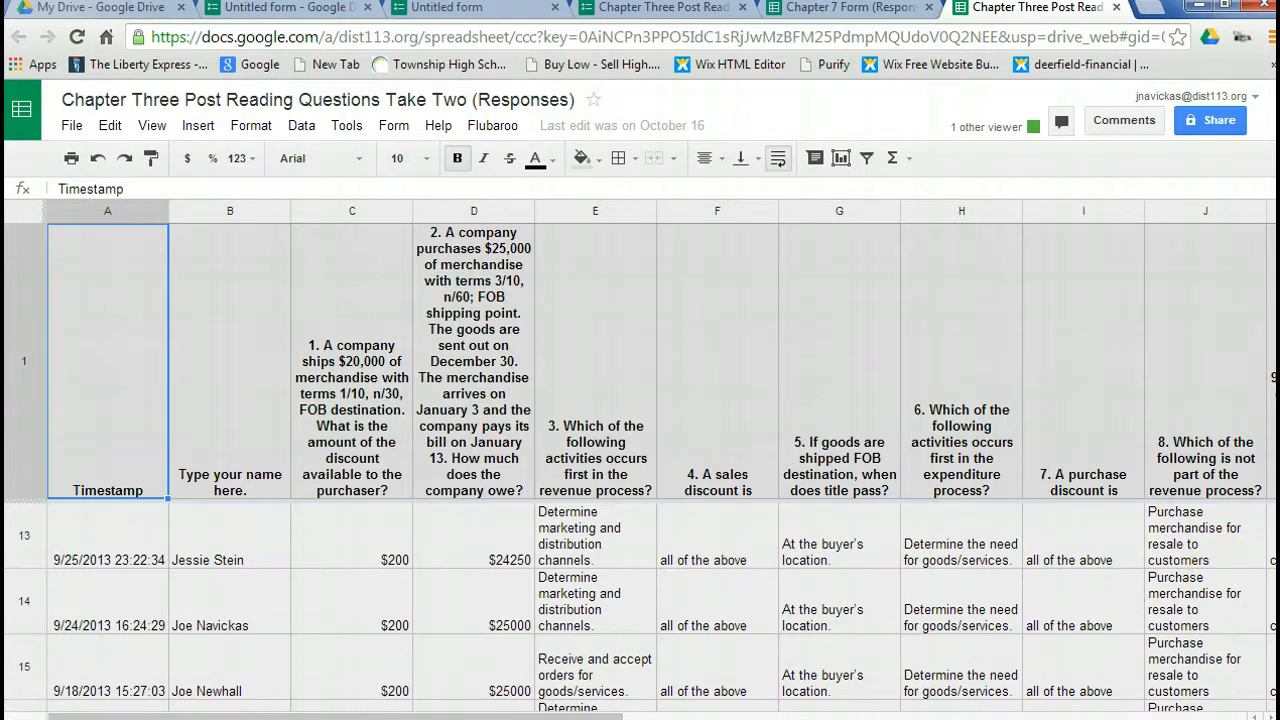
pyautogui.scroll(-10, 640, 600)
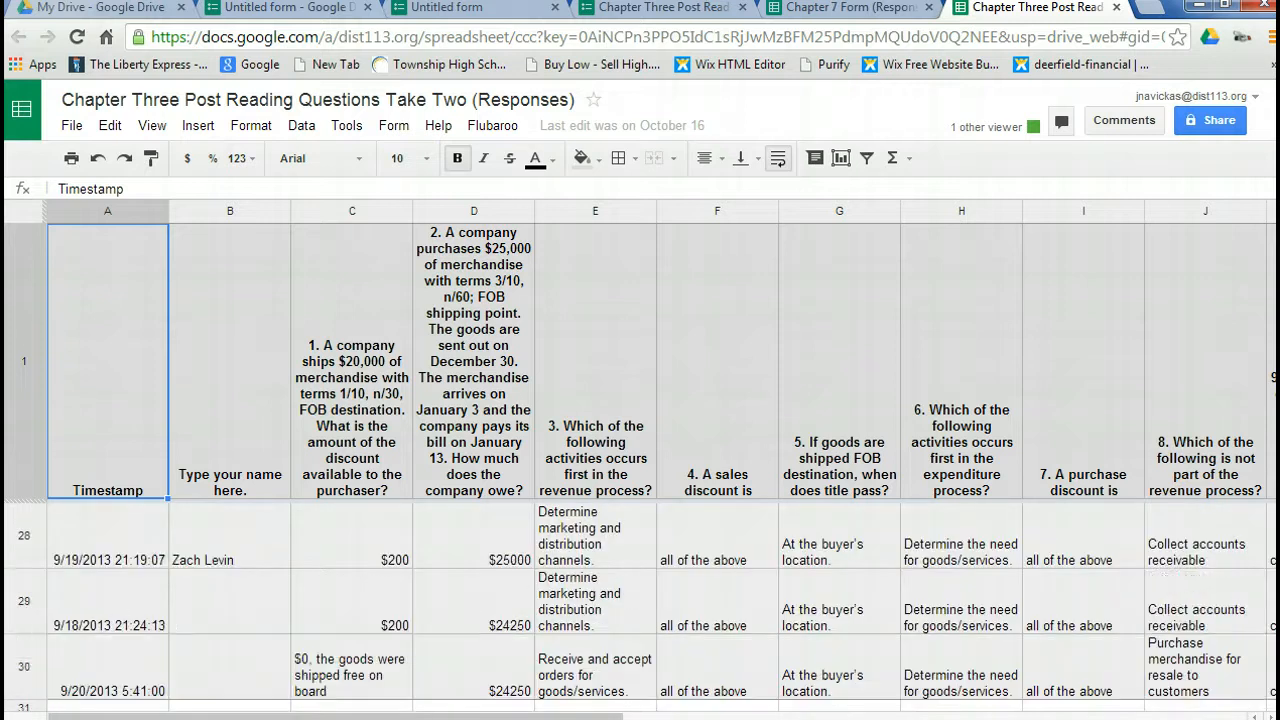
pyautogui.scroll(1, 640, 600)
pyautogui.scroll(-2, 640, 600)
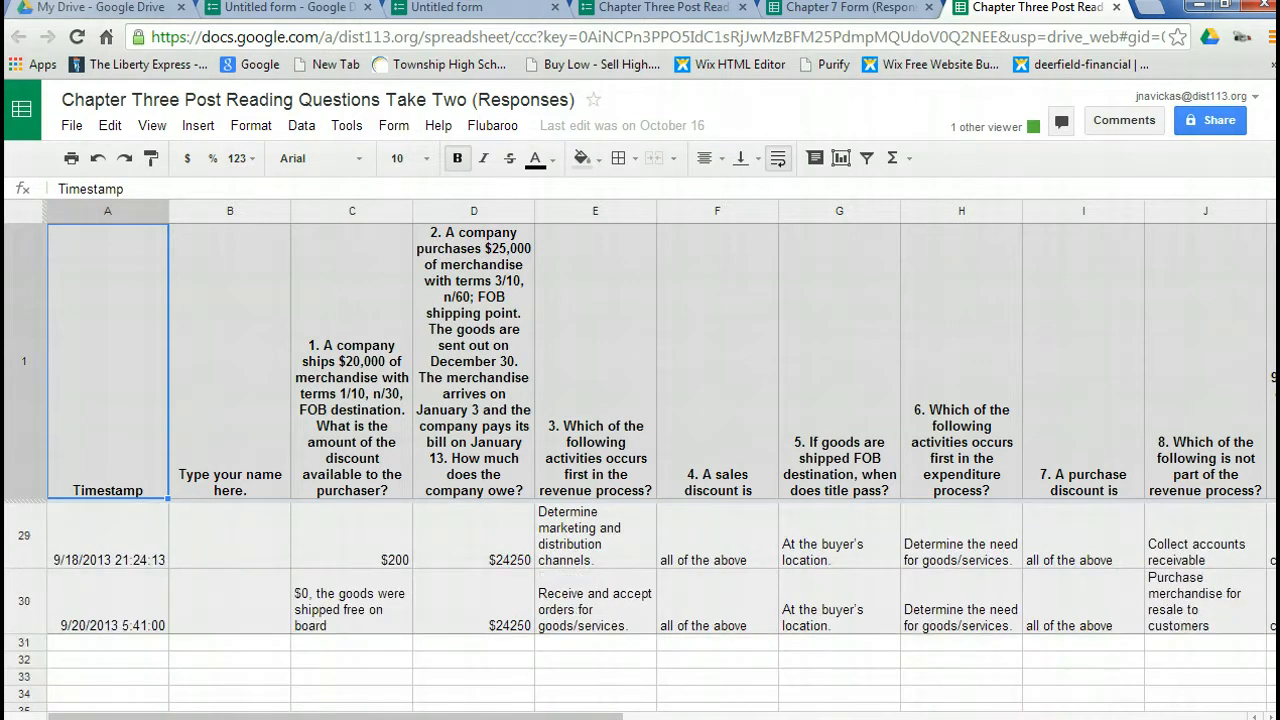
pyautogui.scroll(1, 640, 600)
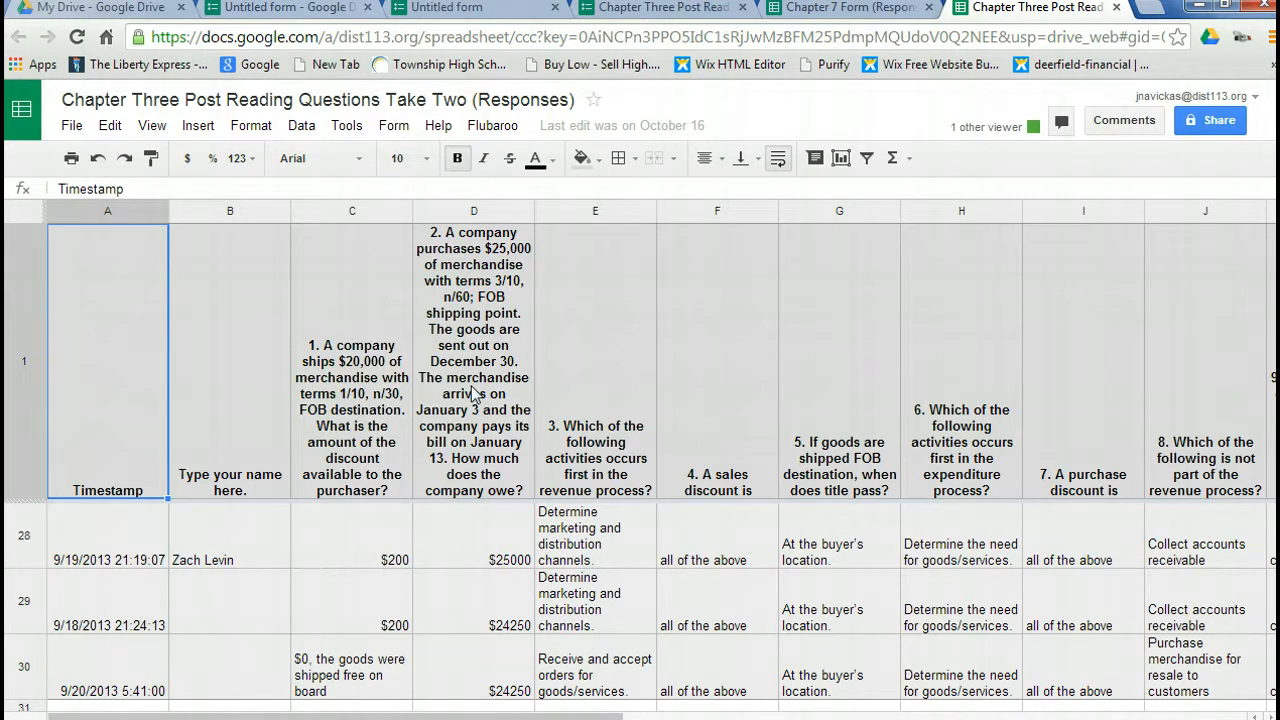
# From the Chapter 7 Form (Responses) spreadsheet, search the Script Gallery for "flubaroo".
pyautogui.click(848, 9)
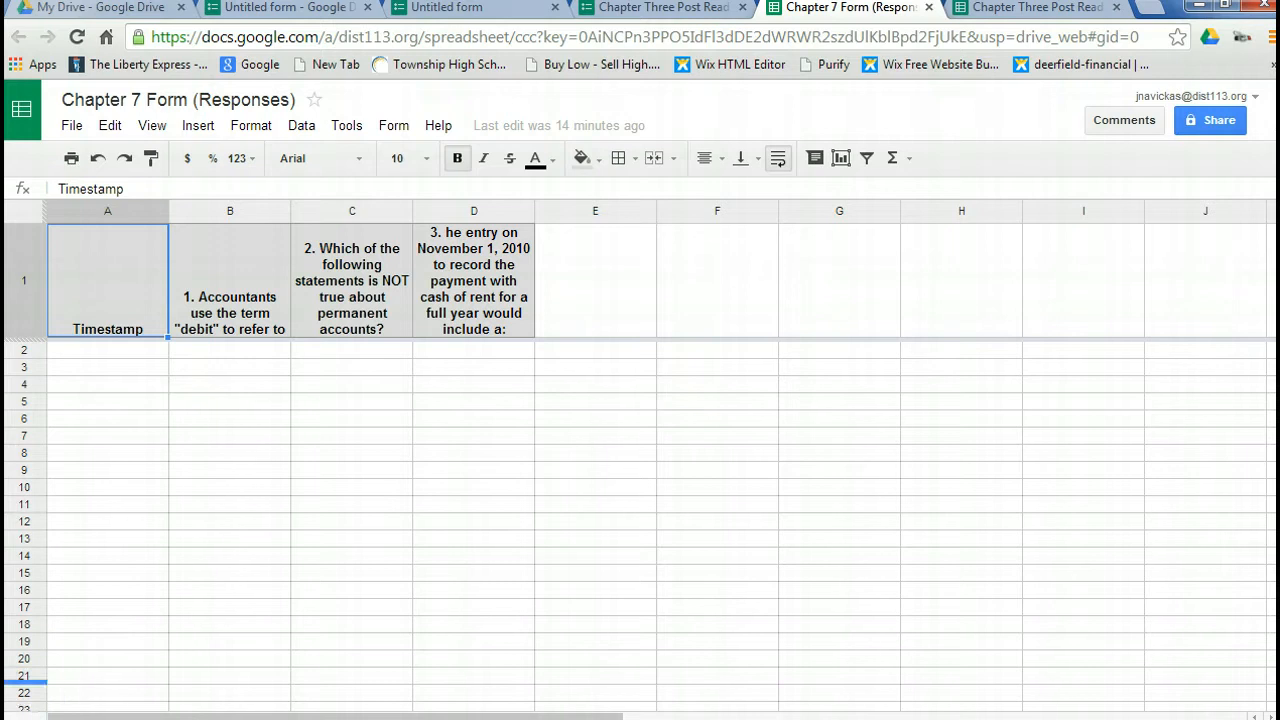
pyautogui.click(346, 127)
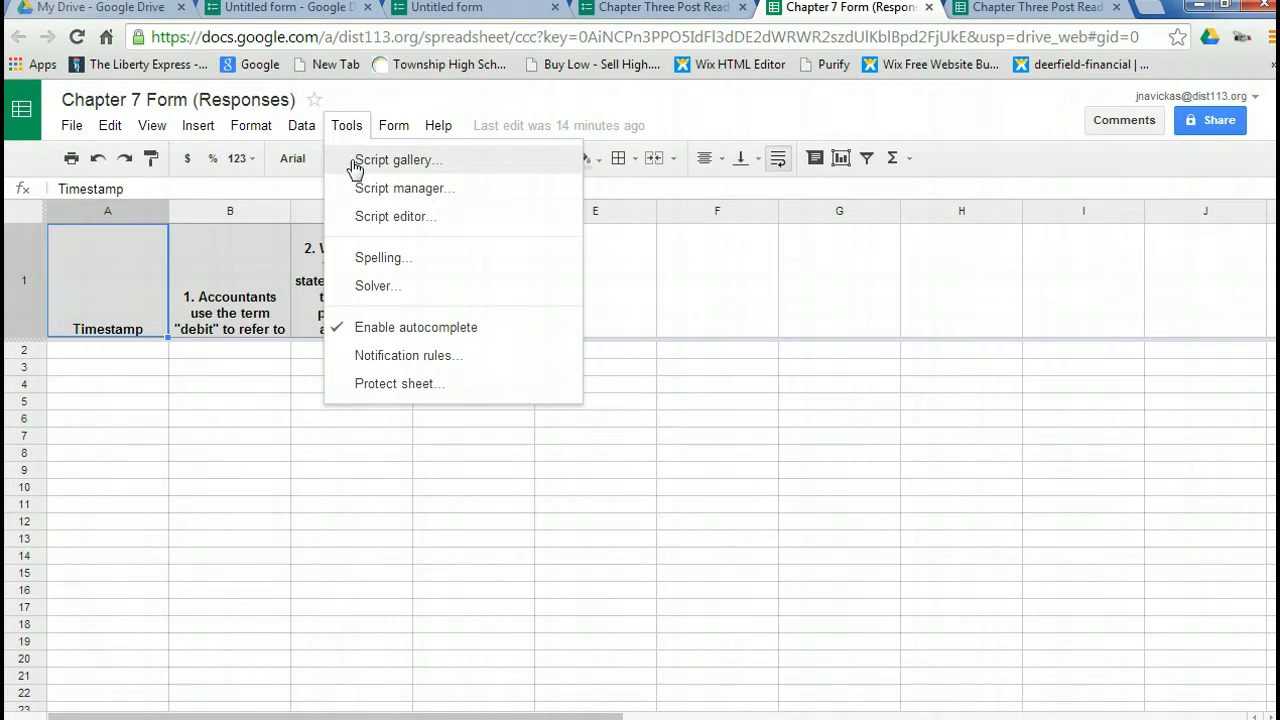
pyautogui.click(355, 162)
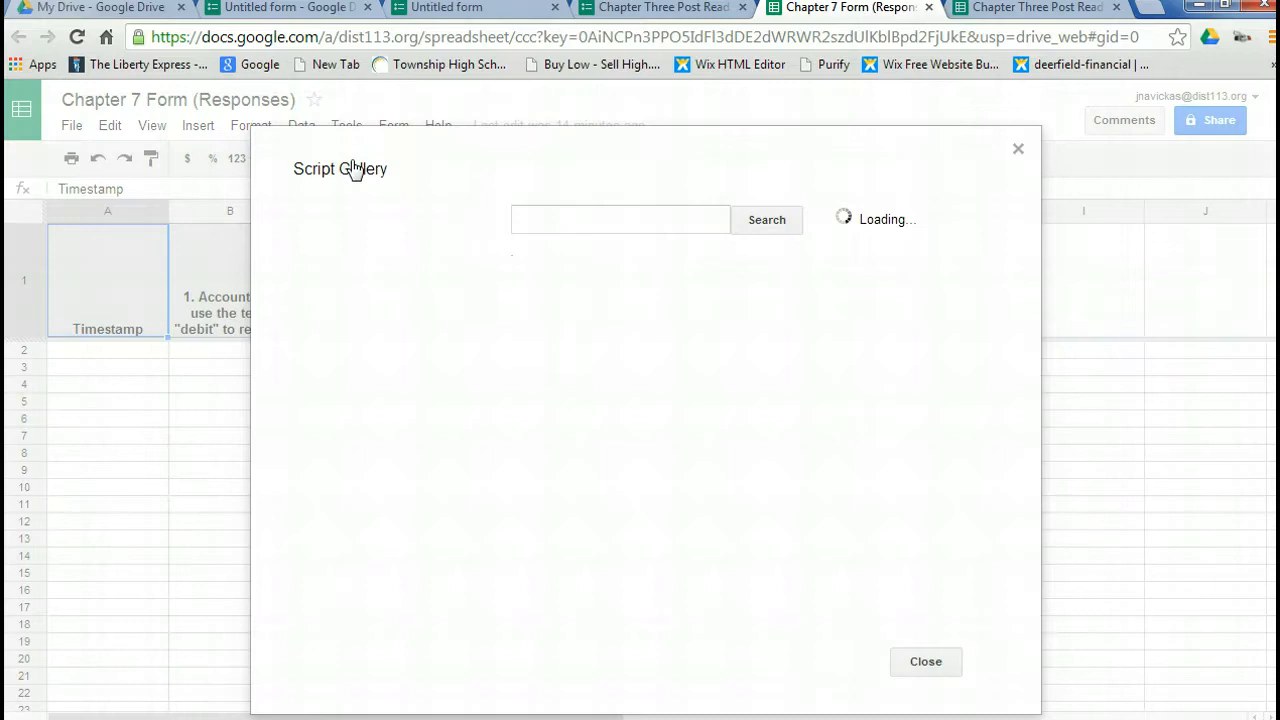
pyautogui.click(561, 218)
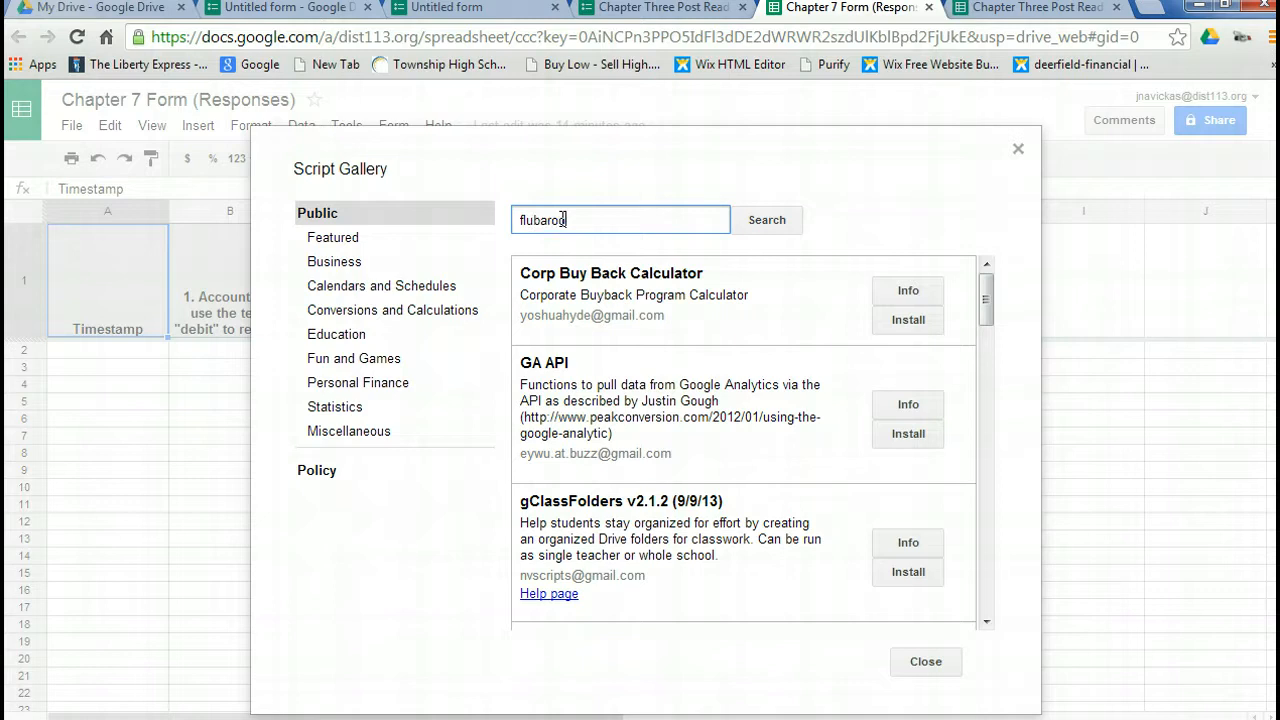
pyautogui.write('flubaroo')
pyautogui.click(768, 220)
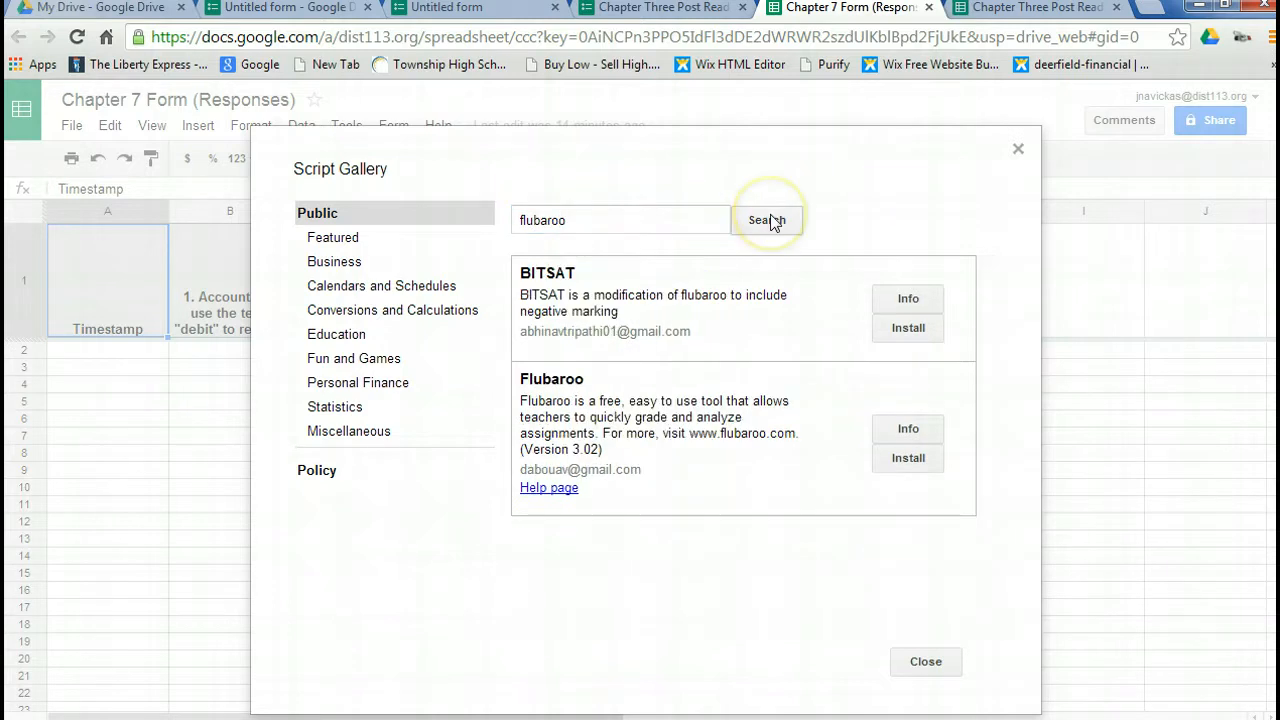
# Install the Flubaroo script, accept its requested account permissions, and close the Script Gallery.
pyautogui.click(891, 461)
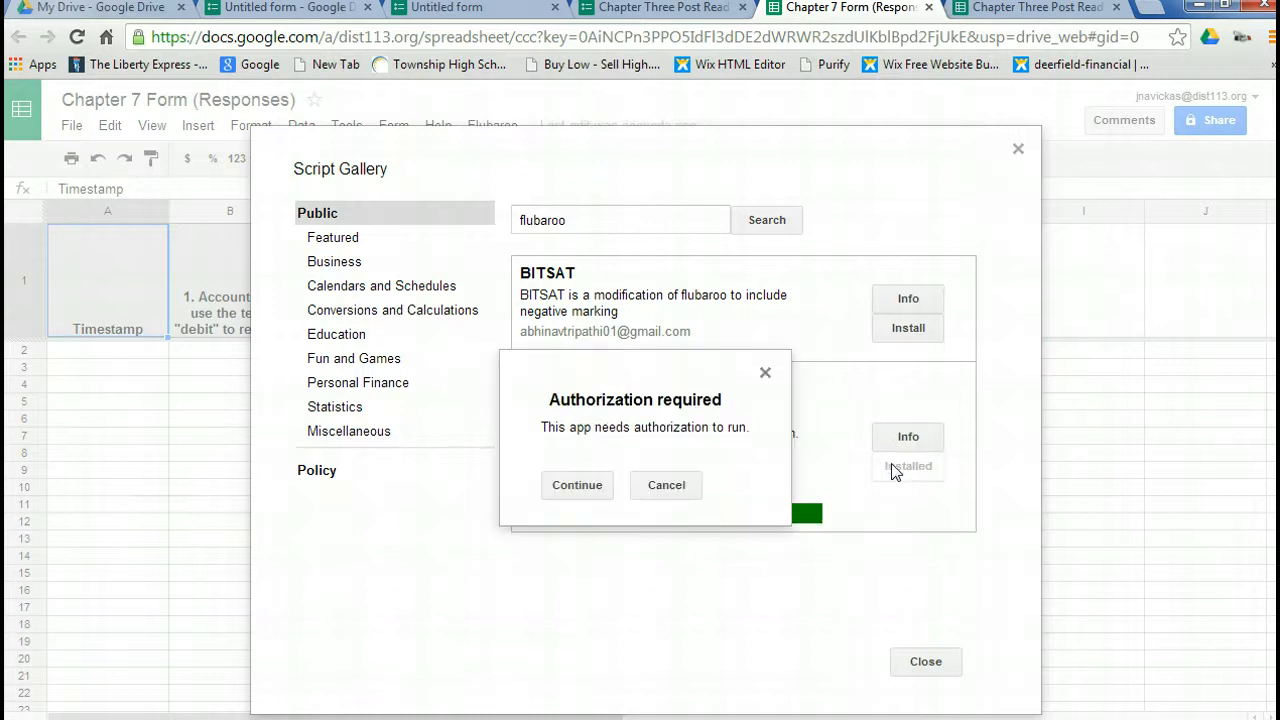
pyautogui.click(576, 488)
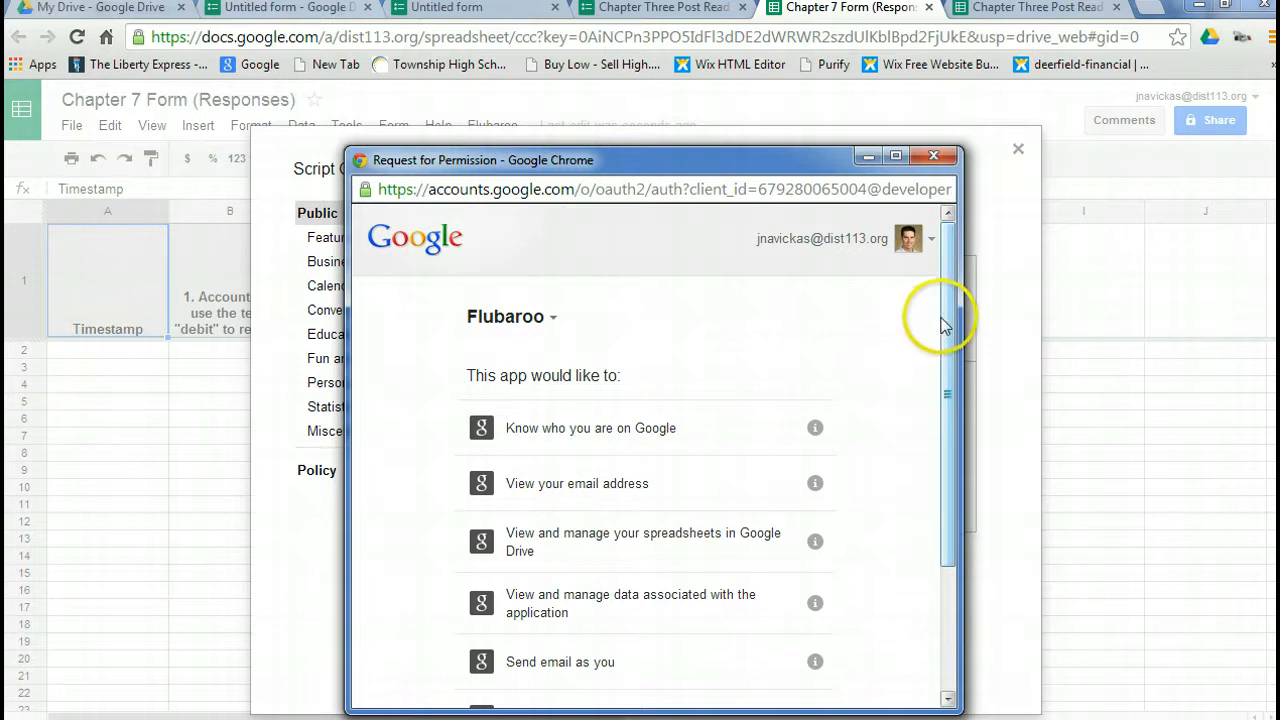
pyautogui.moveTo(948, 318); pyautogui.dragTo(938, 483)
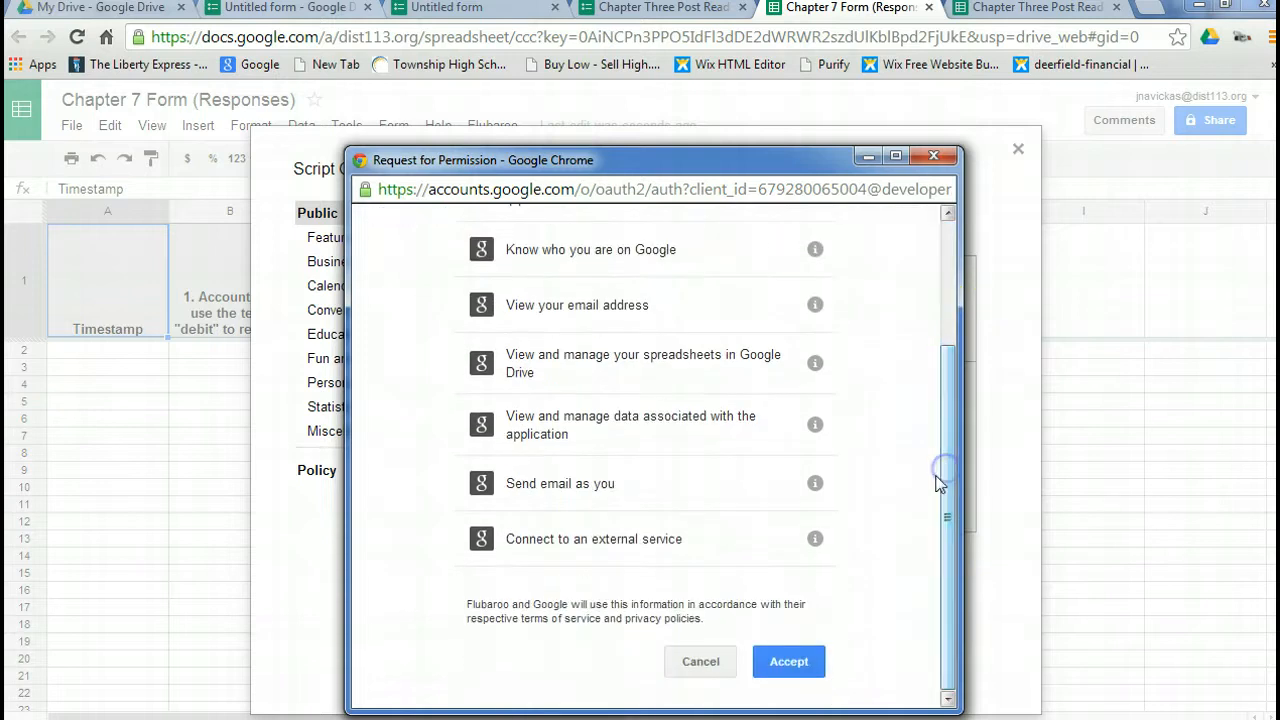
pyautogui.click(790, 663)
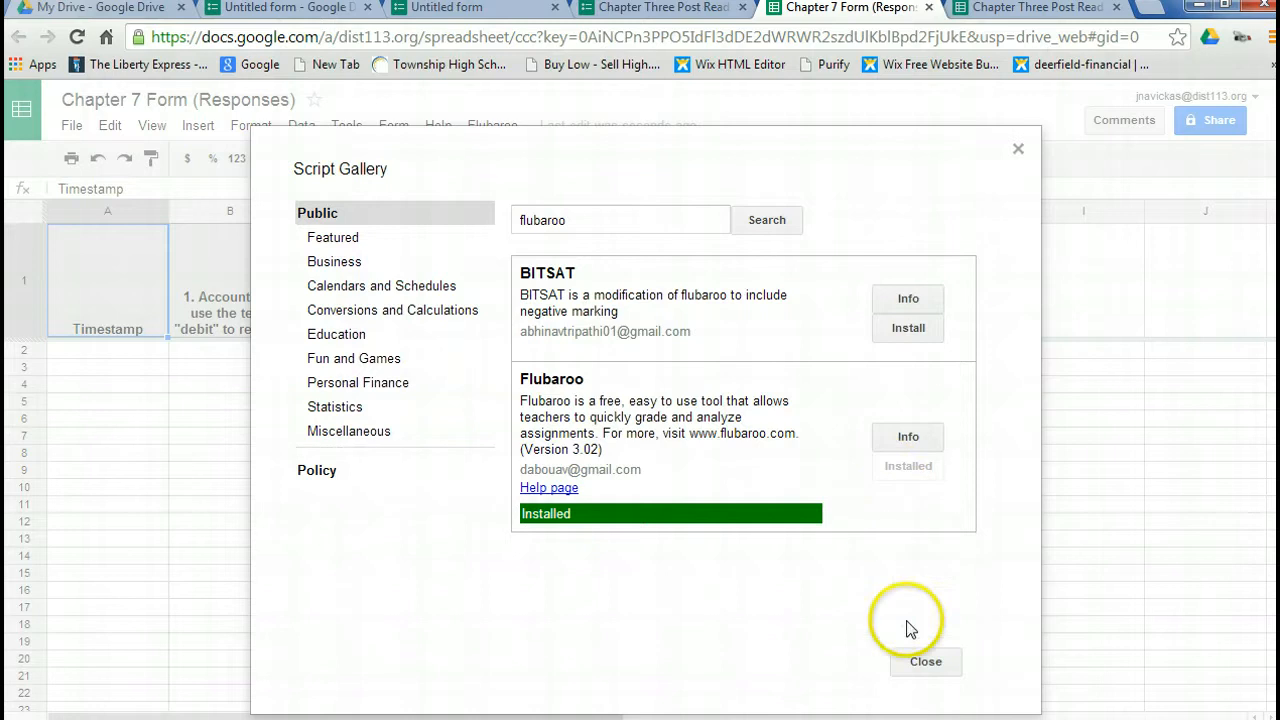
pyautogui.click(911, 664)
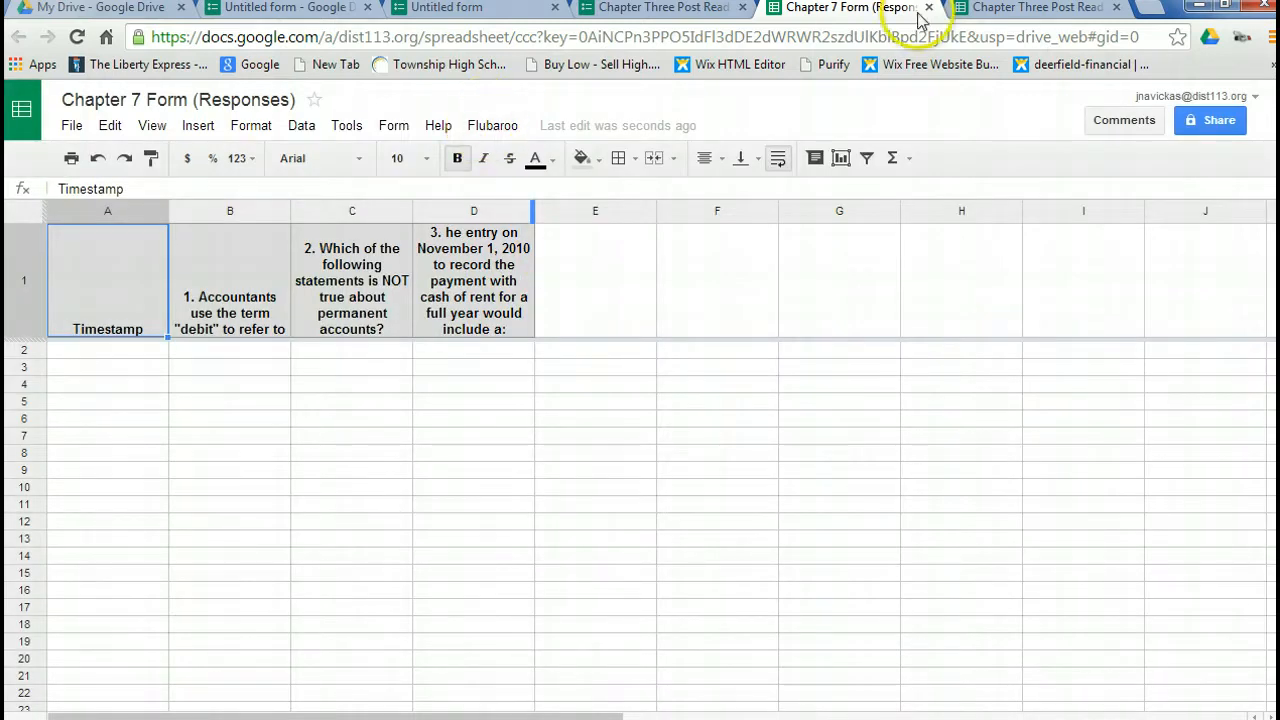
# Regrade the Chapter Three Post Reading Questions Take Two responses with Flubaroo, agreeing to replace existing grades and keeping the suggested grading options.
pyautogui.click(1020, 12)
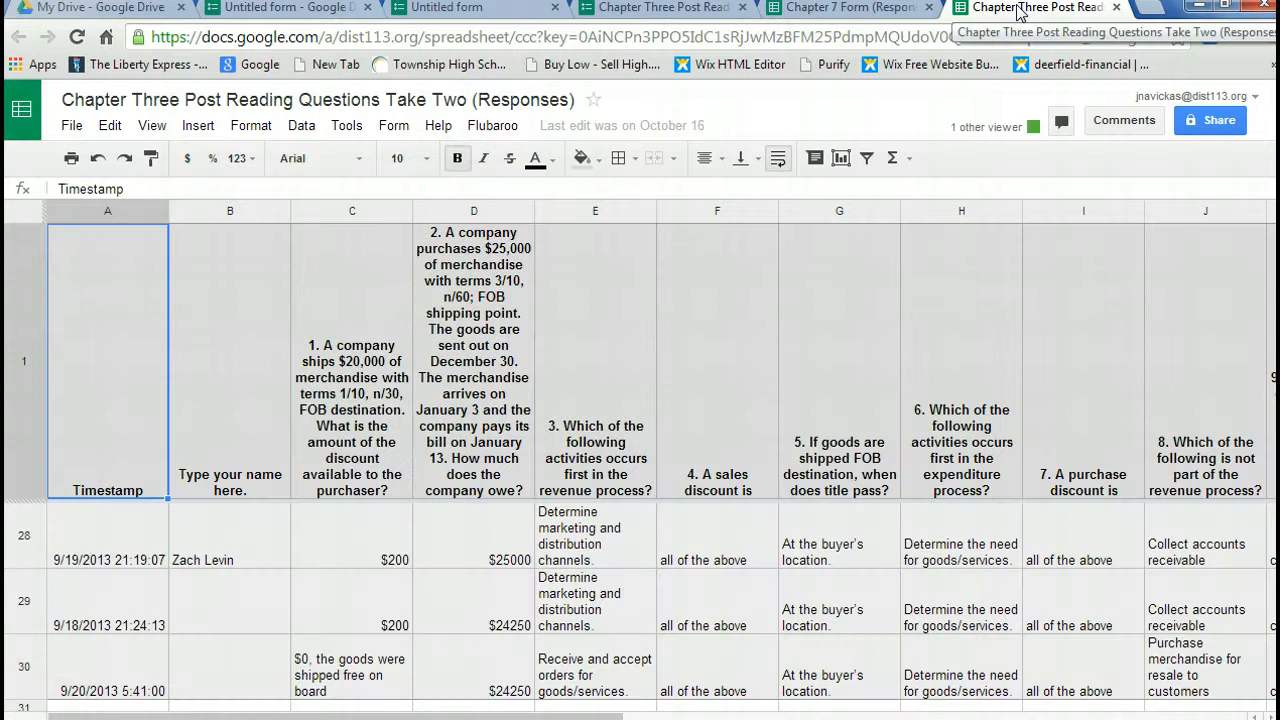
pyautogui.click(482, 130)
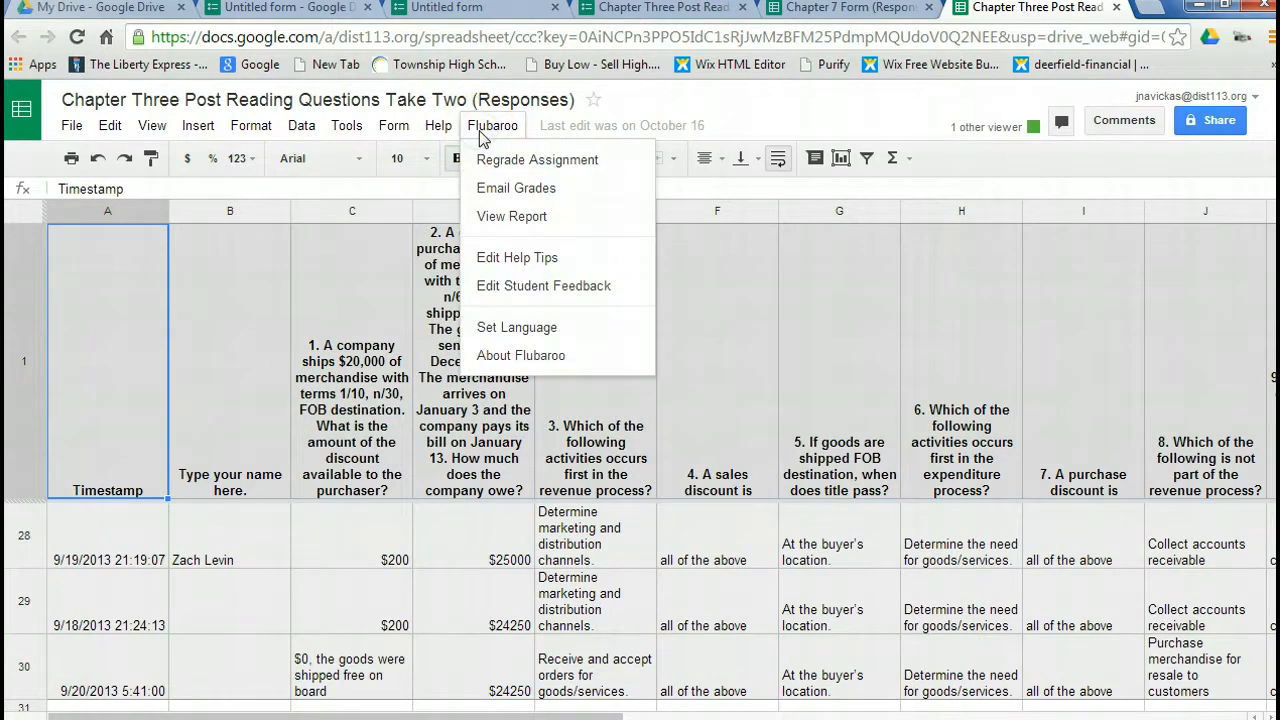
pyautogui.click(512, 162)
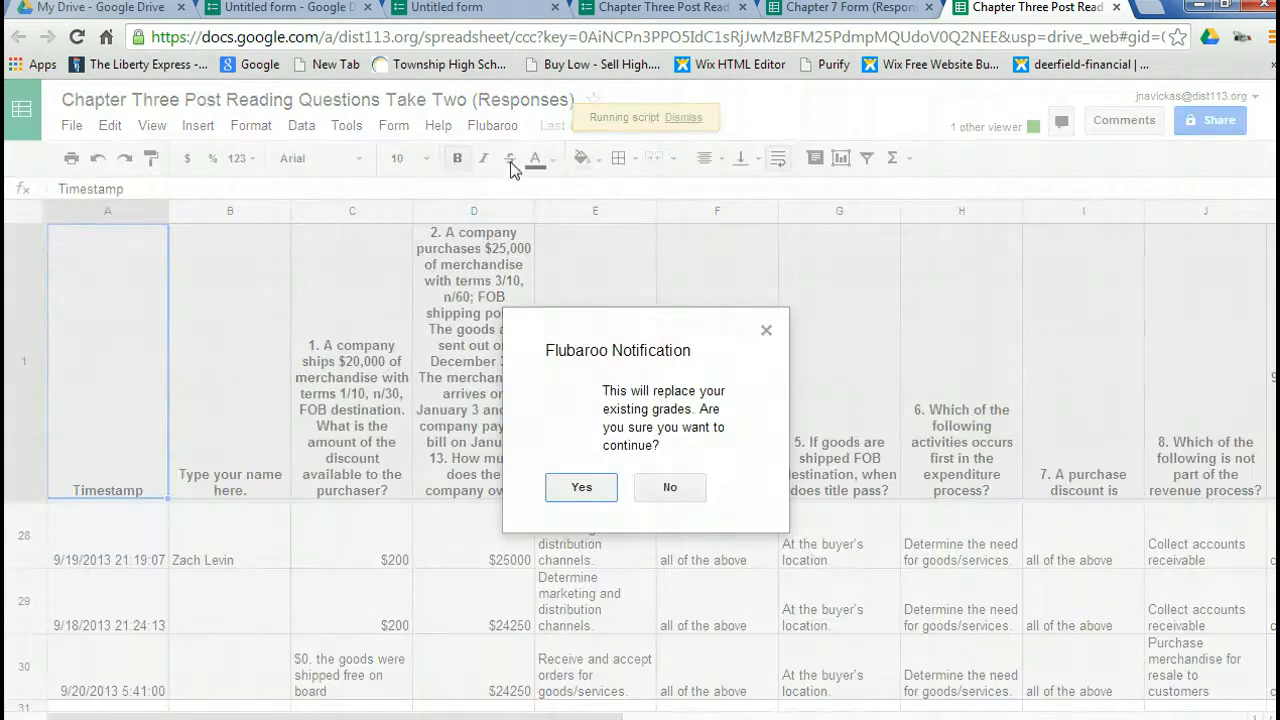
pyautogui.click(581, 488)
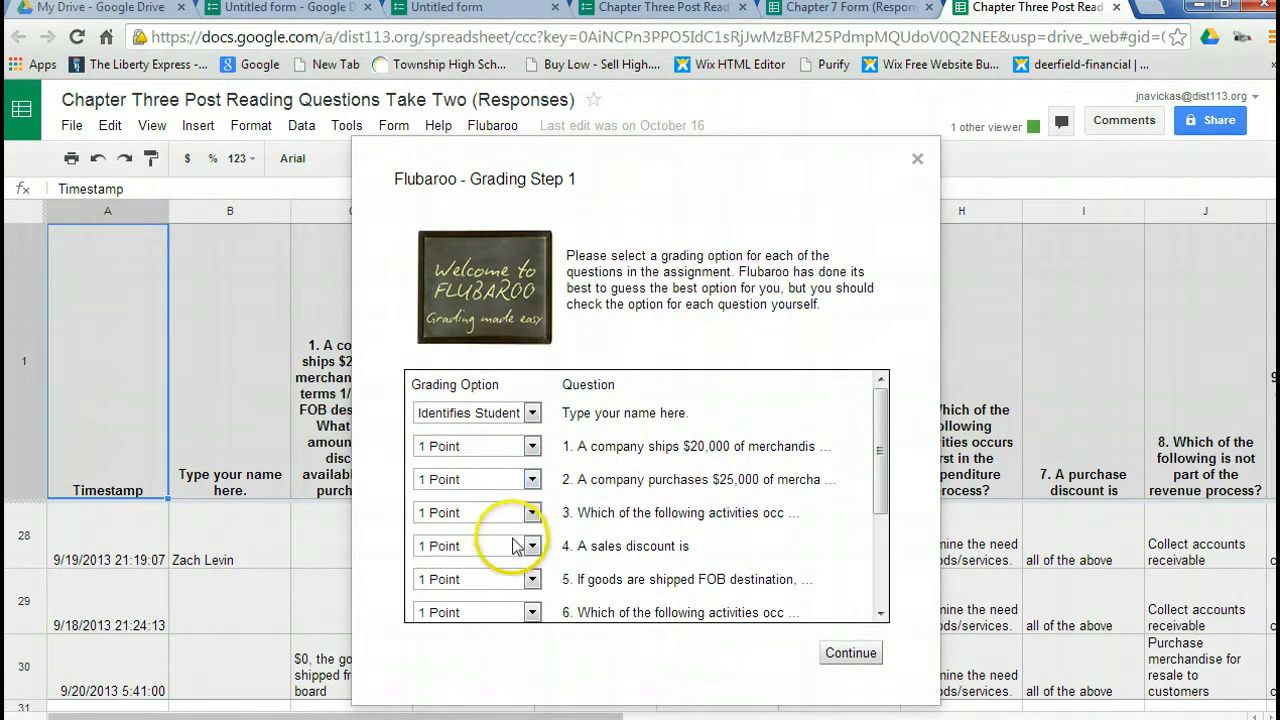
pyautogui.moveTo(876, 484); pyautogui.dragTo(878, 598)
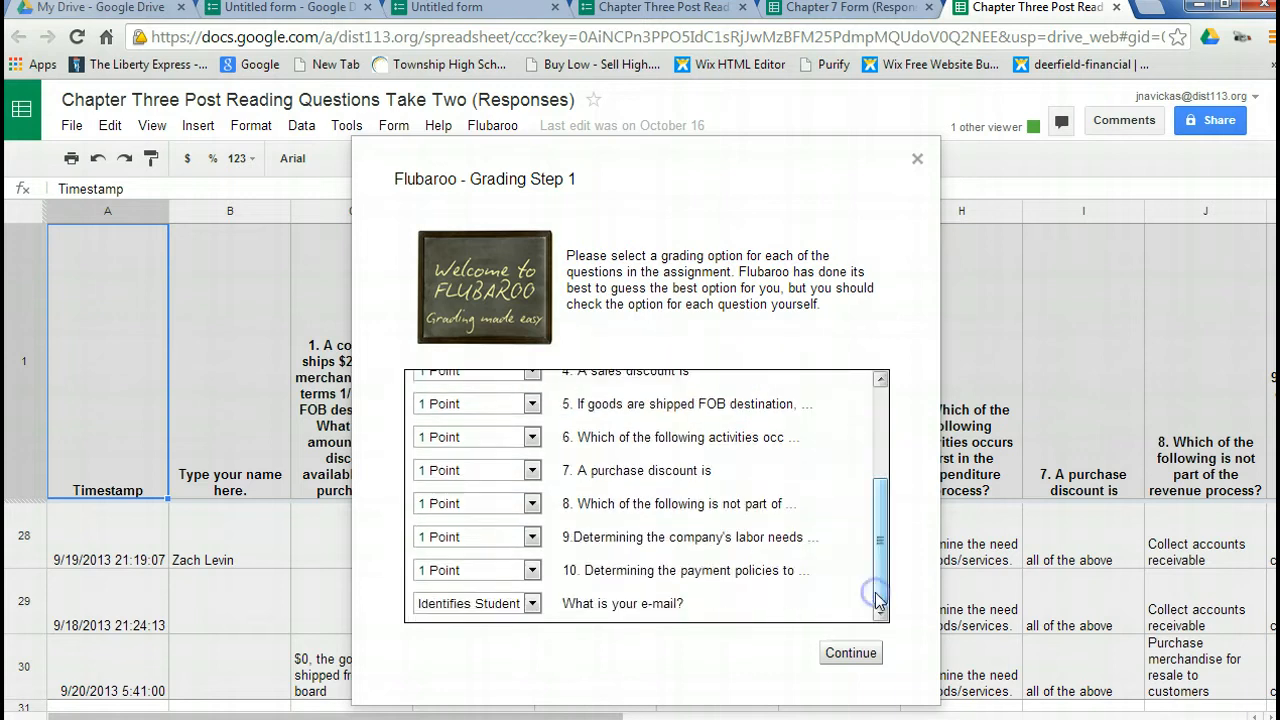
pyautogui.click(848, 653)
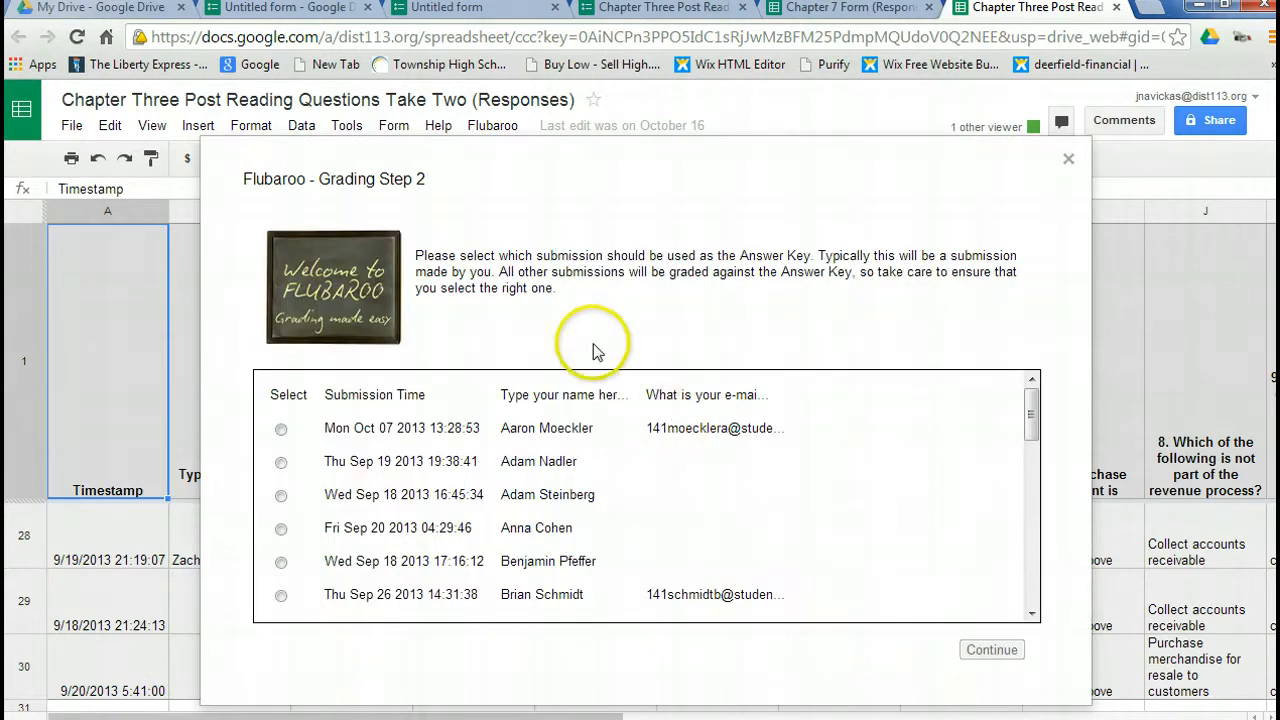
# Use the teacher's submission from Tue Sep 24 2013 16:24:29 as the answer key, run the grading, and view the grades.
pyautogui.click(1030, 408)
pyautogui.moveTo(1030, 408); pyautogui.dragTo(1030, 480)
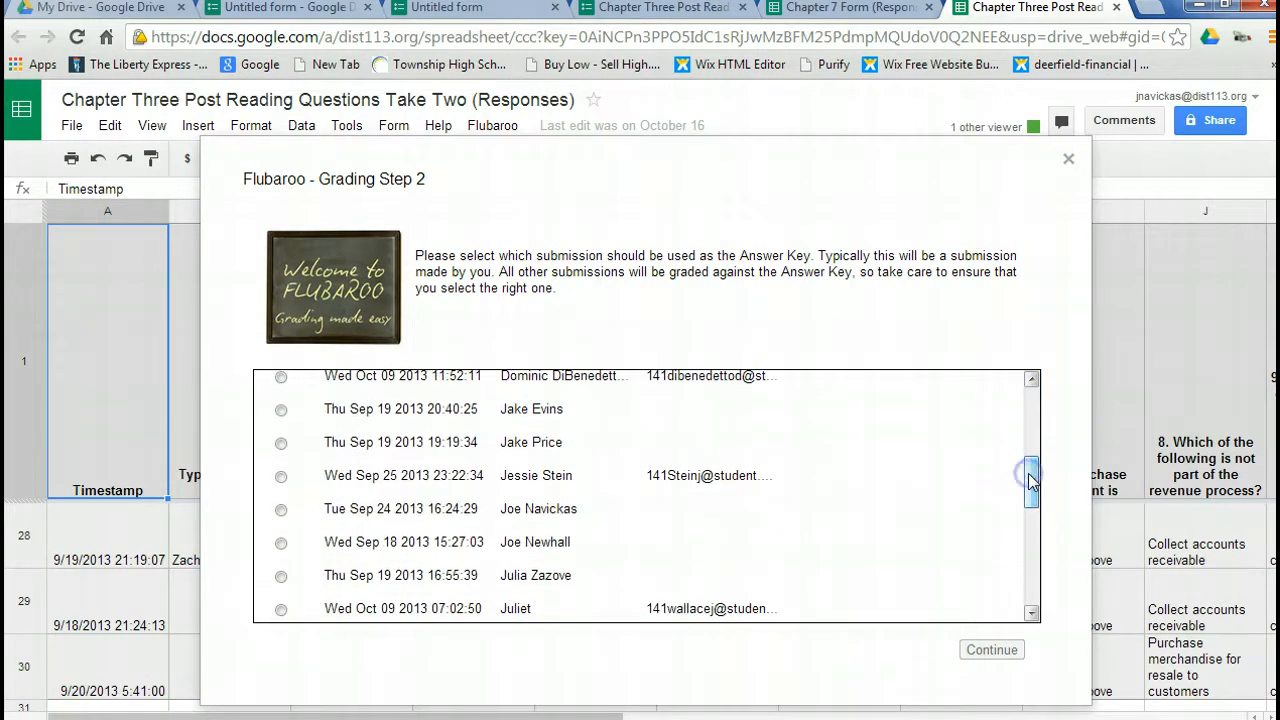
pyautogui.click(281, 510)
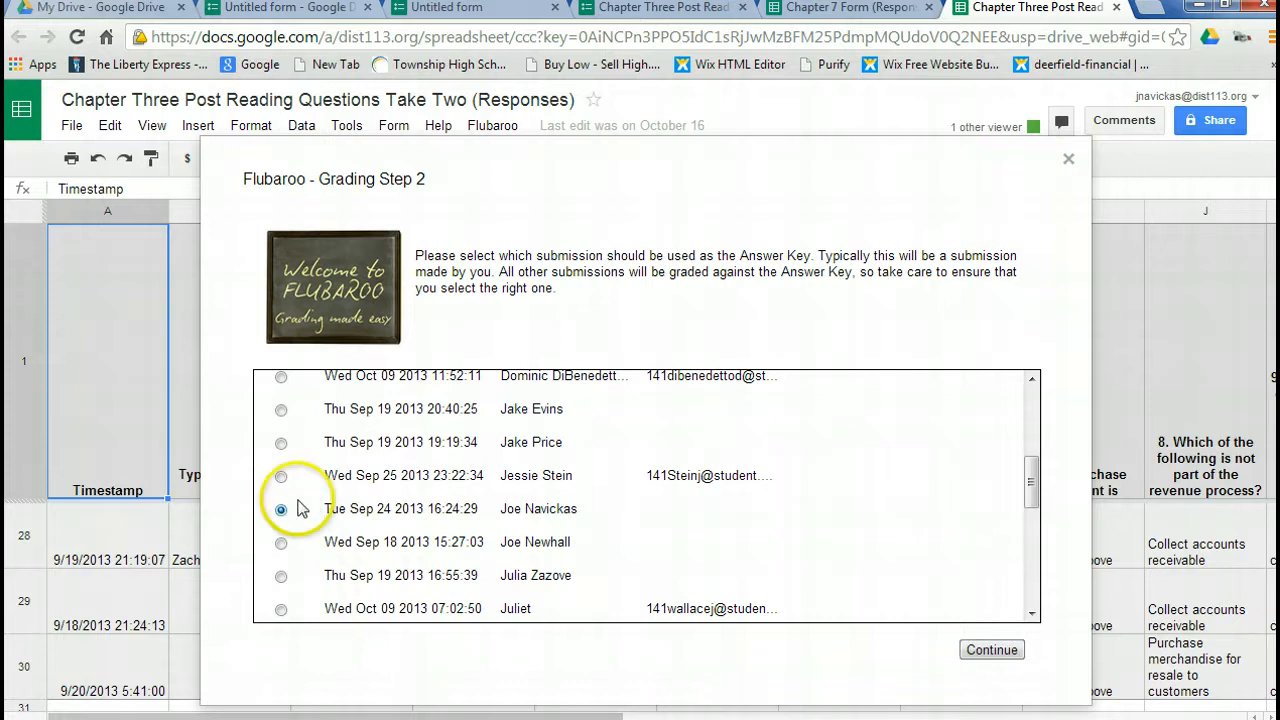
pyautogui.click(980, 651)
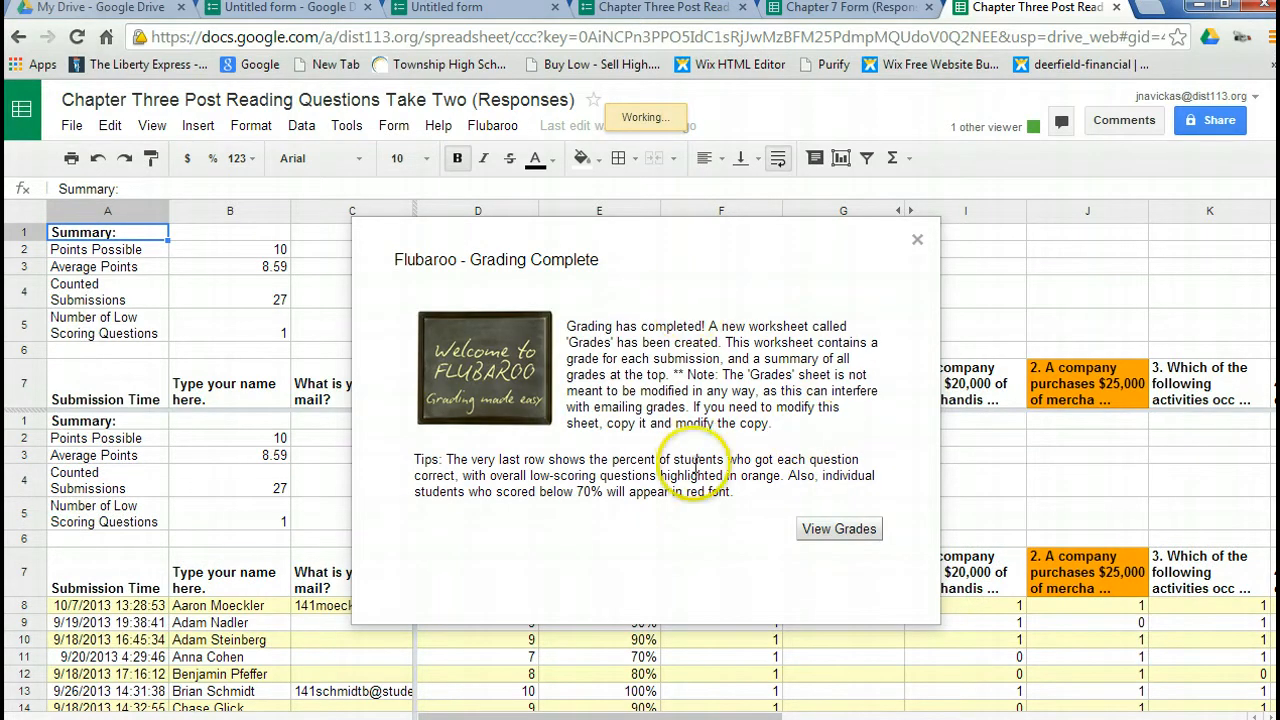
pyautogui.click(838, 530)
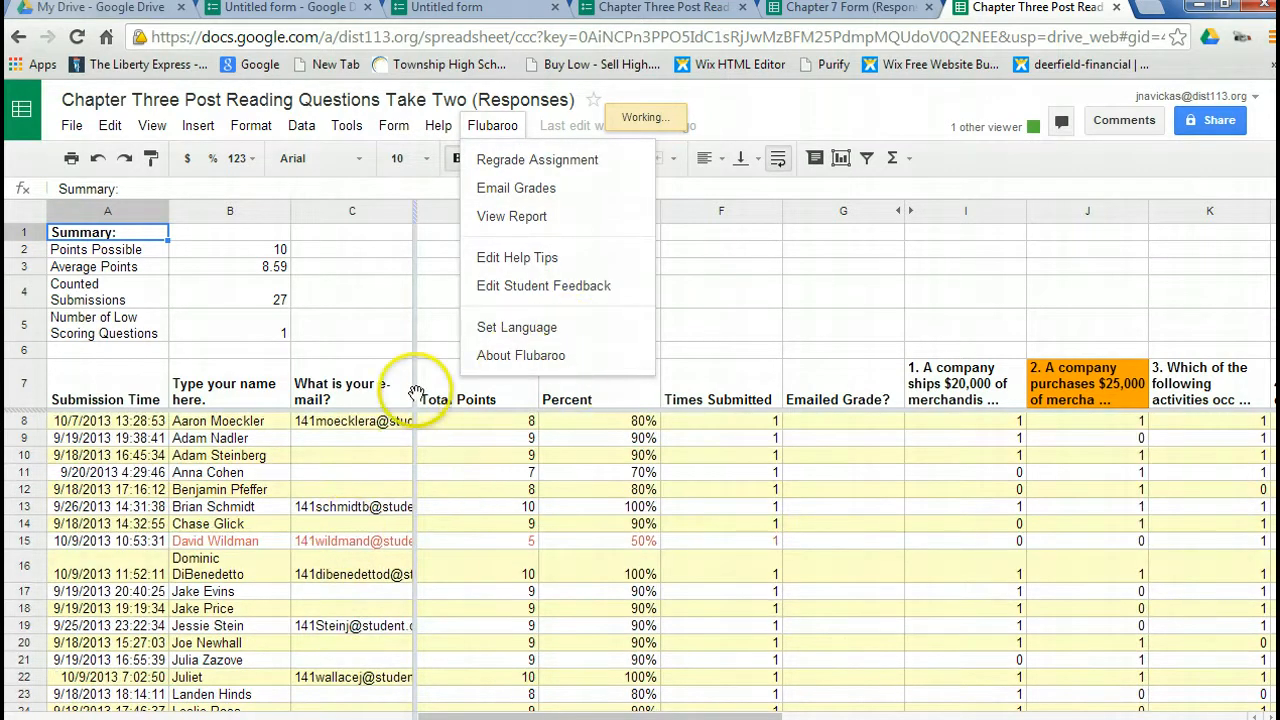
# Look through the students' total points and percentages down to the end of the graded list.
pyautogui.click(586, 628)
pyautogui.press('Down')
pyautogui.press('Down')
pyautogui.press('Down')
pyautogui.press('Down')
pyautogui.press('Down')
pyautogui.press('Down')
pyautogui.press('Down')
pyautogui.press('Down')
pyautogui.press('Down')
pyautogui.press('Down')
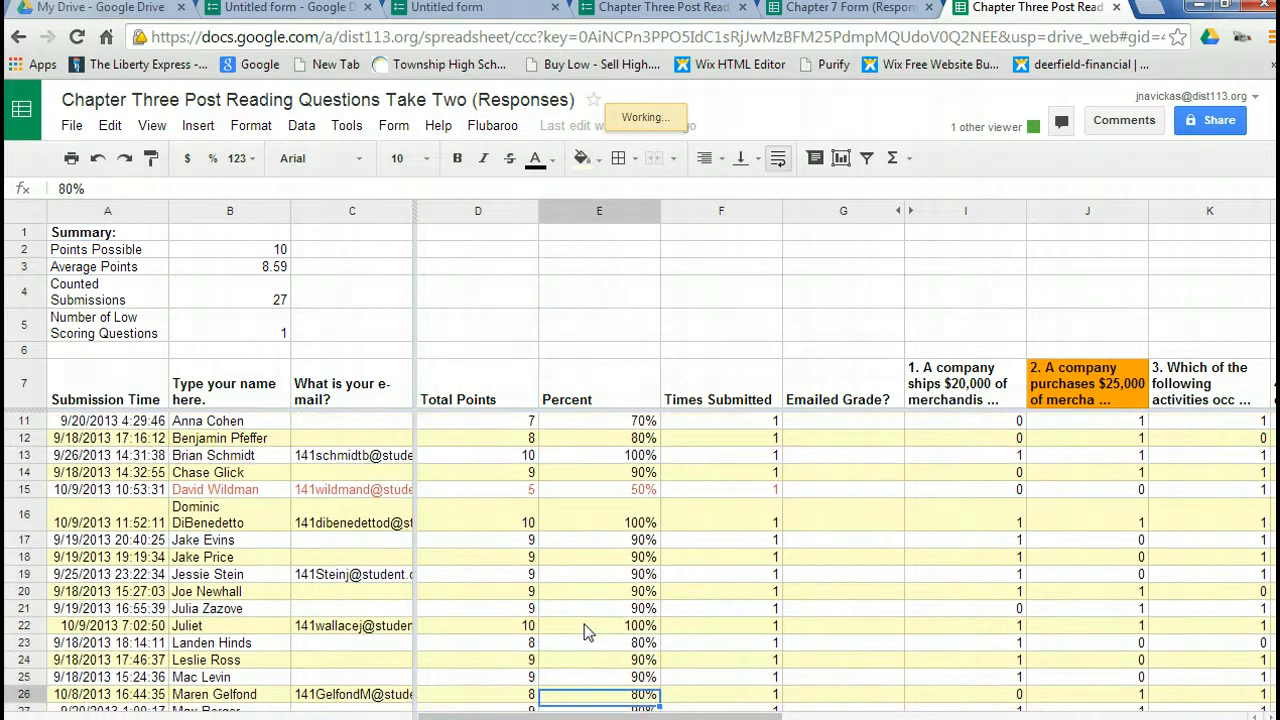
pyautogui.press('Down')
pyautogui.press('Down')
pyautogui.press('Down')
pyautogui.press('Down')
pyautogui.press('Down')
pyautogui.press('Down')
pyautogui.press('Down')
pyautogui.press('Down')
pyautogui.press('Down')
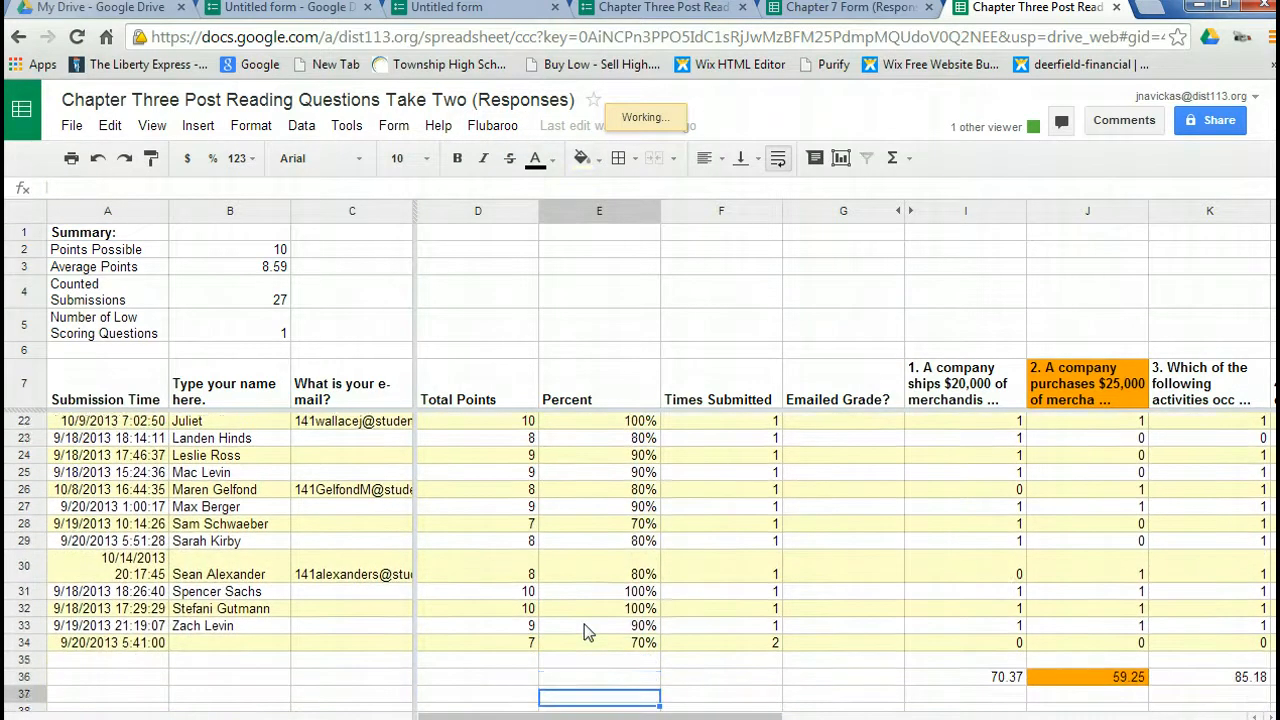
# Examine the row of per-question average scores beneath the graded submissions, from question 1 through question 10.
pyautogui.press('Up')
pyautogui.press('Up')
pyautogui.press('Right')
pyautogui.press('Right')
pyautogui.press('Right')
pyautogui.press('Right')
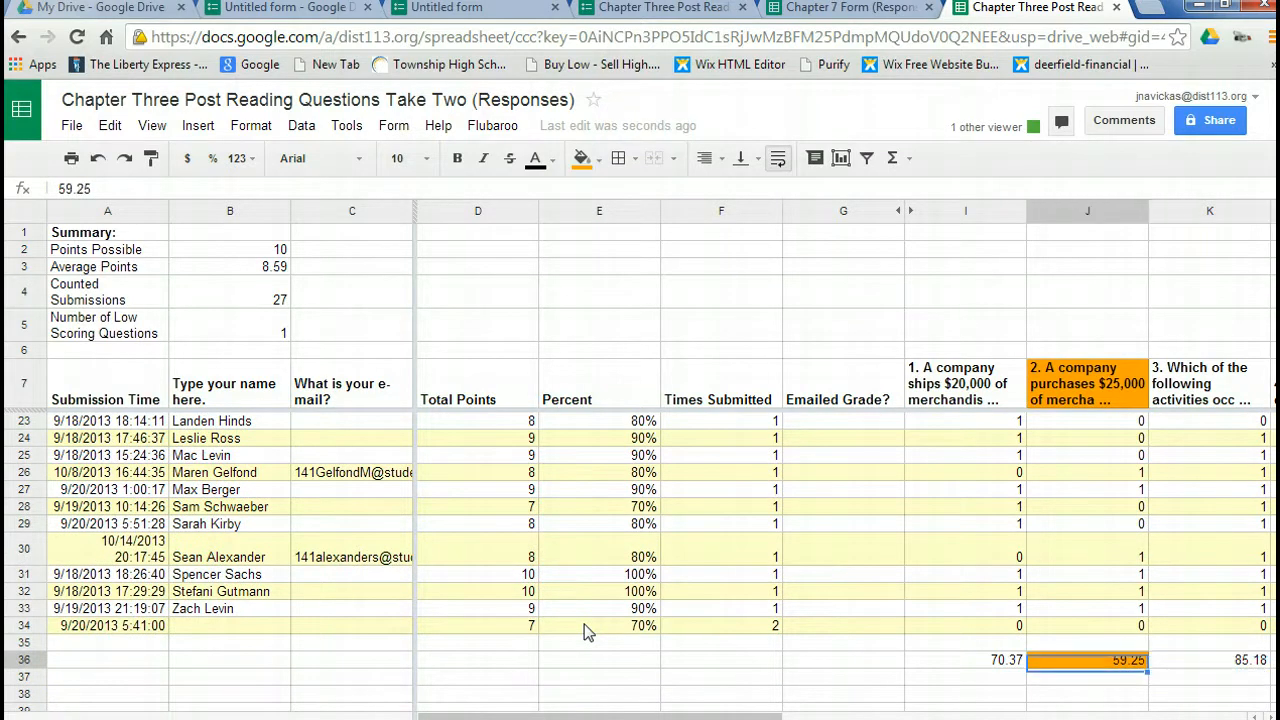
pyautogui.press('Right')
pyautogui.press('Right')
pyautogui.press('Right')
pyautogui.press('Right')
pyautogui.press('Right')
pyautogui.press('Right')
pyautogui.press('Right')
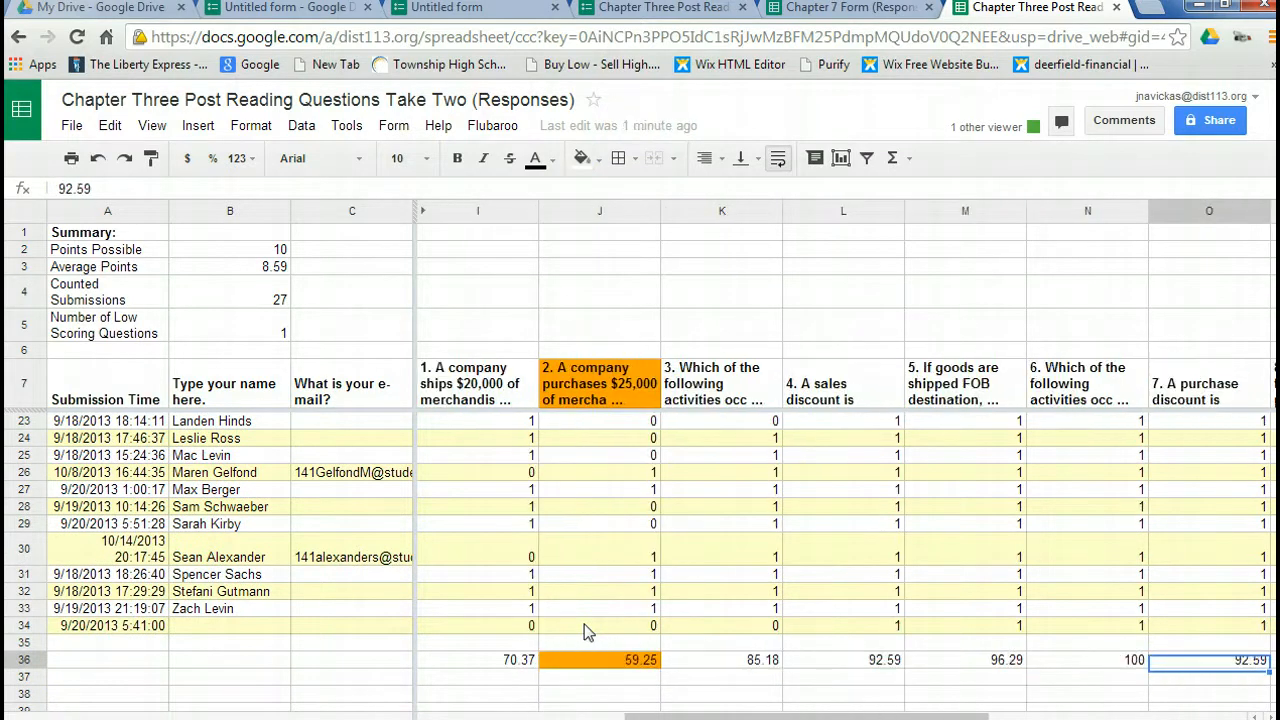
pyautogui.press('Right')
pyautogui.press('Right')
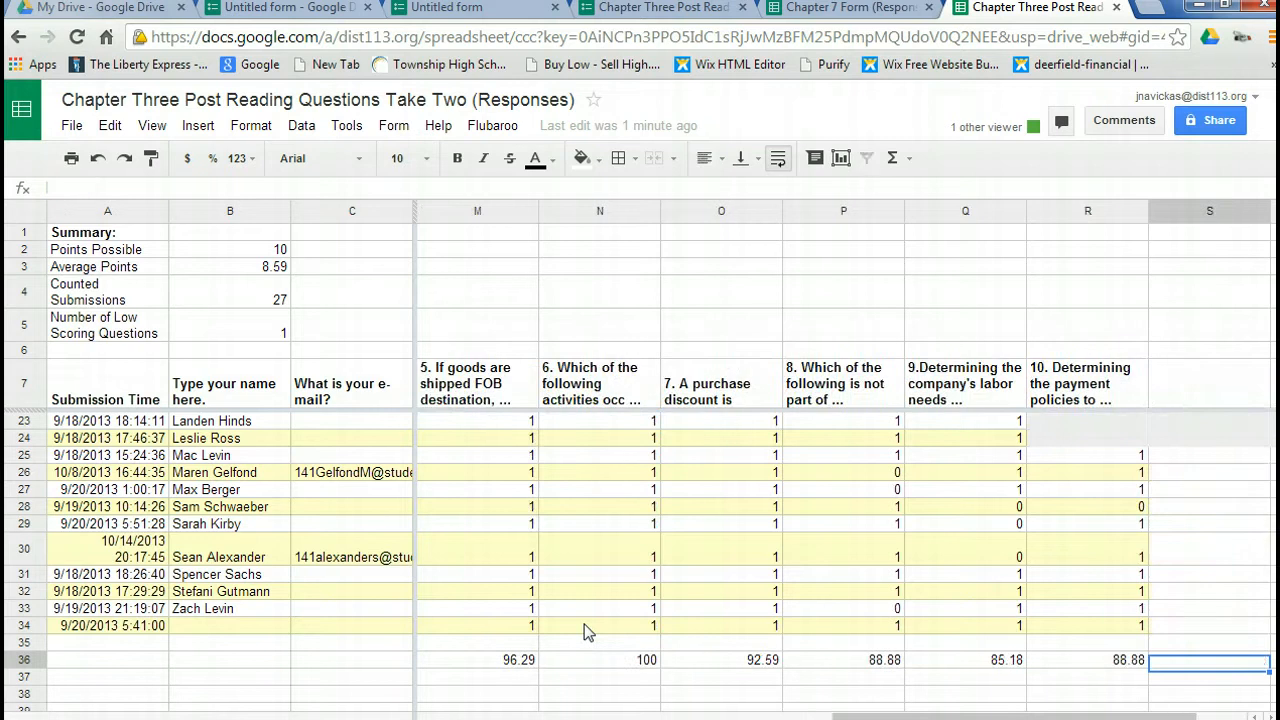
pyautogui.press('Left')
pyautogui.press('Left')
pyautogui.press('Left')
pyautogui.press('Left')
pyautogui.press('Left')
pyautogui.press('Left')
pyautogui.press('Left')
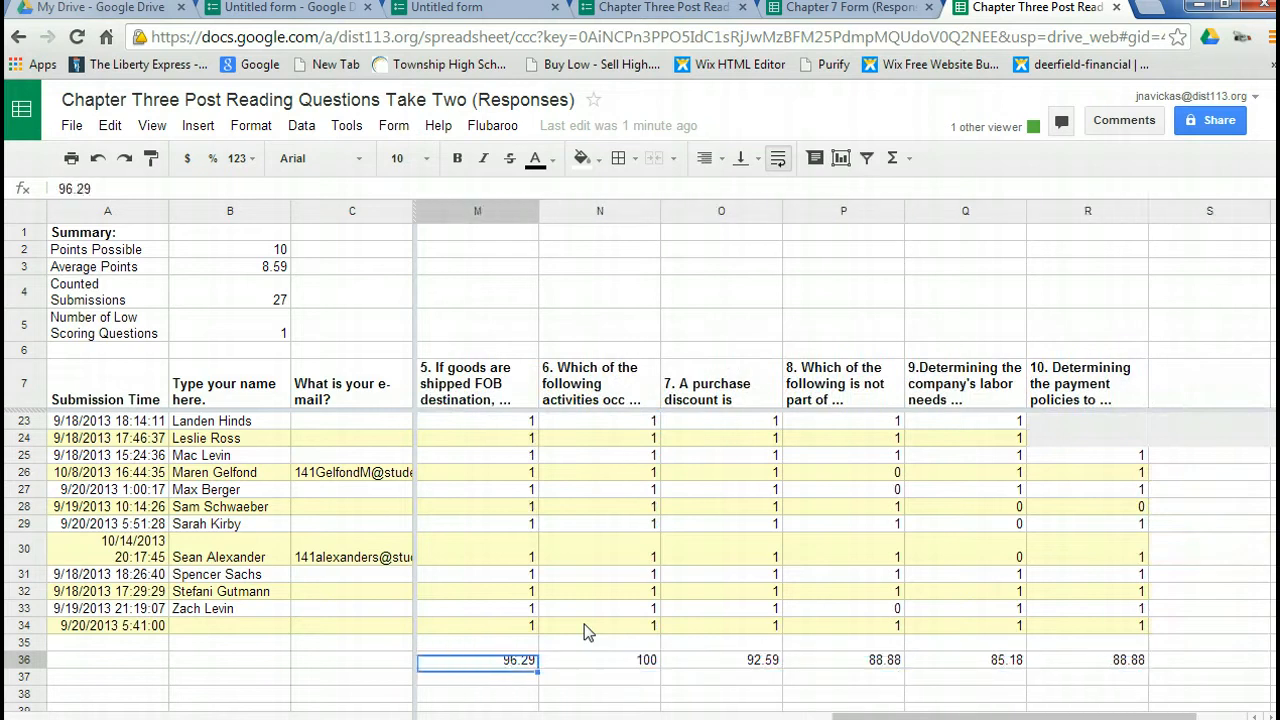
pyautogui.press('Left')
pyautogui.press('Left')
pyautogui.press('Left')
pyautogui.press('Left')
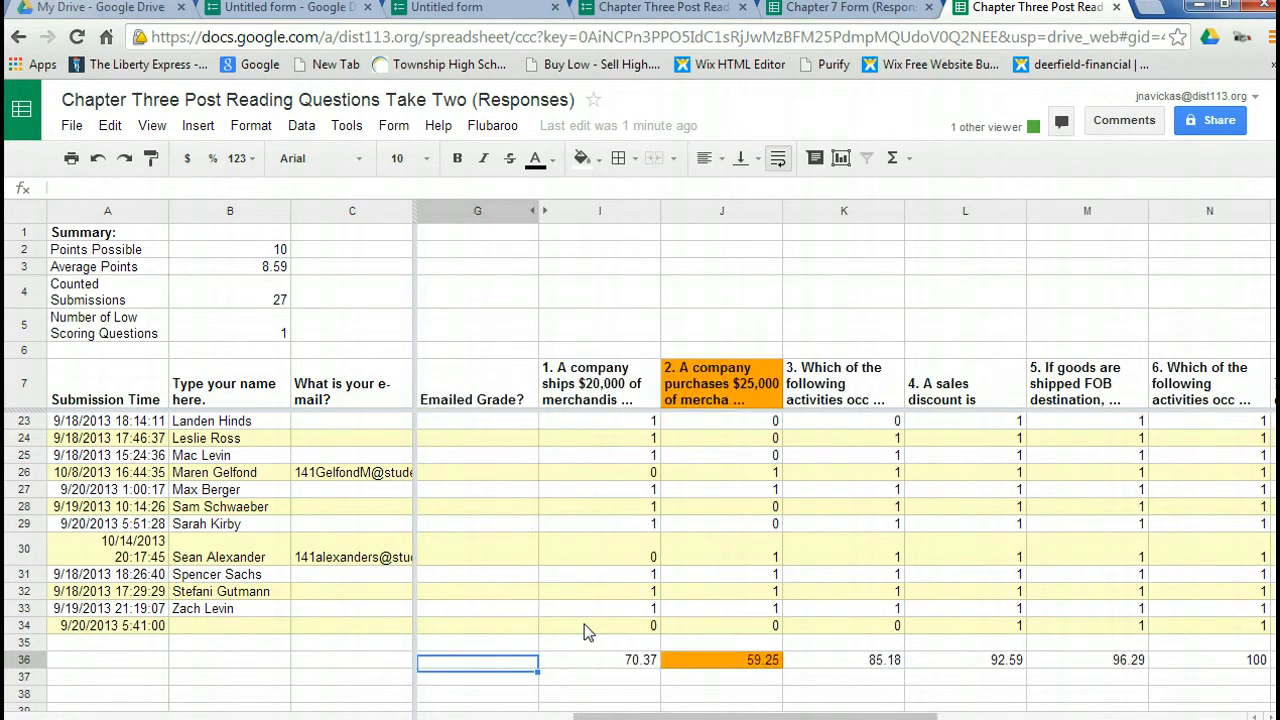
# Examine the highlighted low-scoring question 2 from its average up to its heading, and return to the Total Points column.
pyautogui.press('Right')
pyautogui.press('Right')
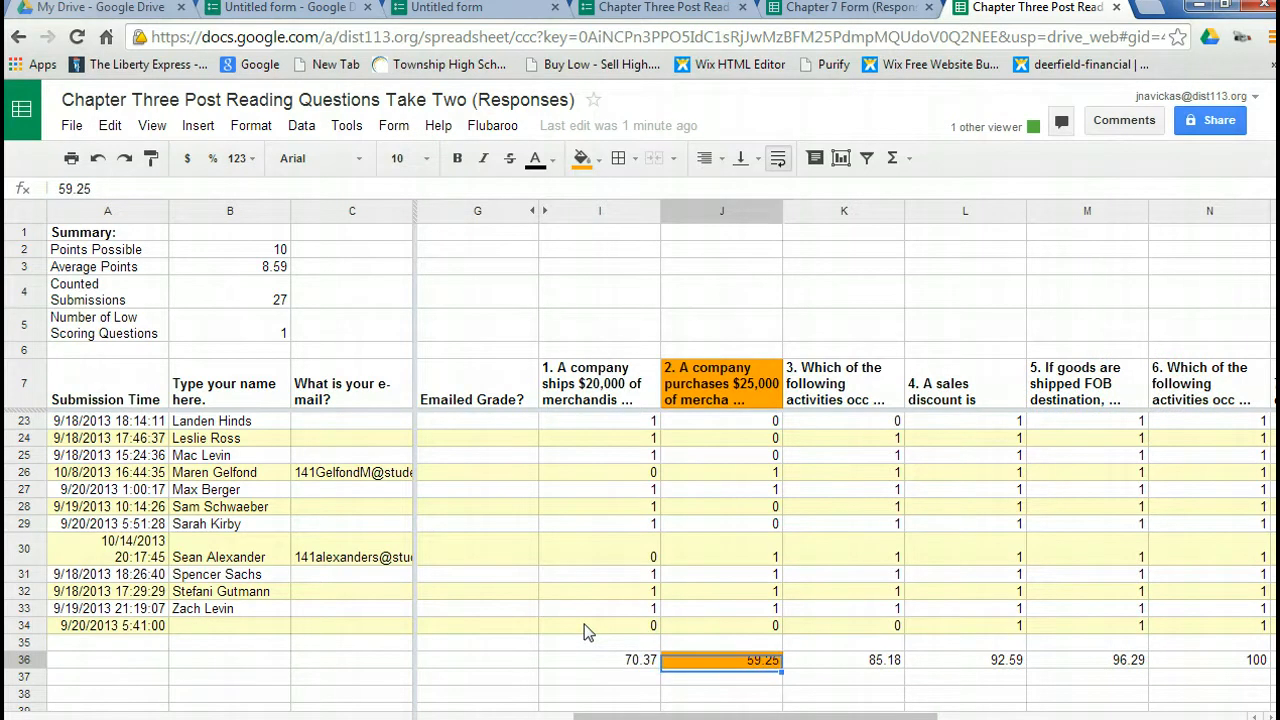
pyautogui.press('Up')
pyautogui.press('Up')
pyautogui.press('Up')
pyautogui.press('Up')
pyautogui.press('Up')
pyautogui.press('Up')
pyautogui.press('Up')
pyautogui.press('Up')
pyautogui.press('Up')
pyautogui.press('Up')
pyautogui.press('Up')
pyautogui.press('Up')
pyautogui.press('Up')
pyautogui.press('Up')
pyautogui.press('Up')
pyautogui.press('Up')
pyautogui.press('Up')
pyautogui.press('Up')
pyautogui.press('Up')
pyautogui.press('Up')
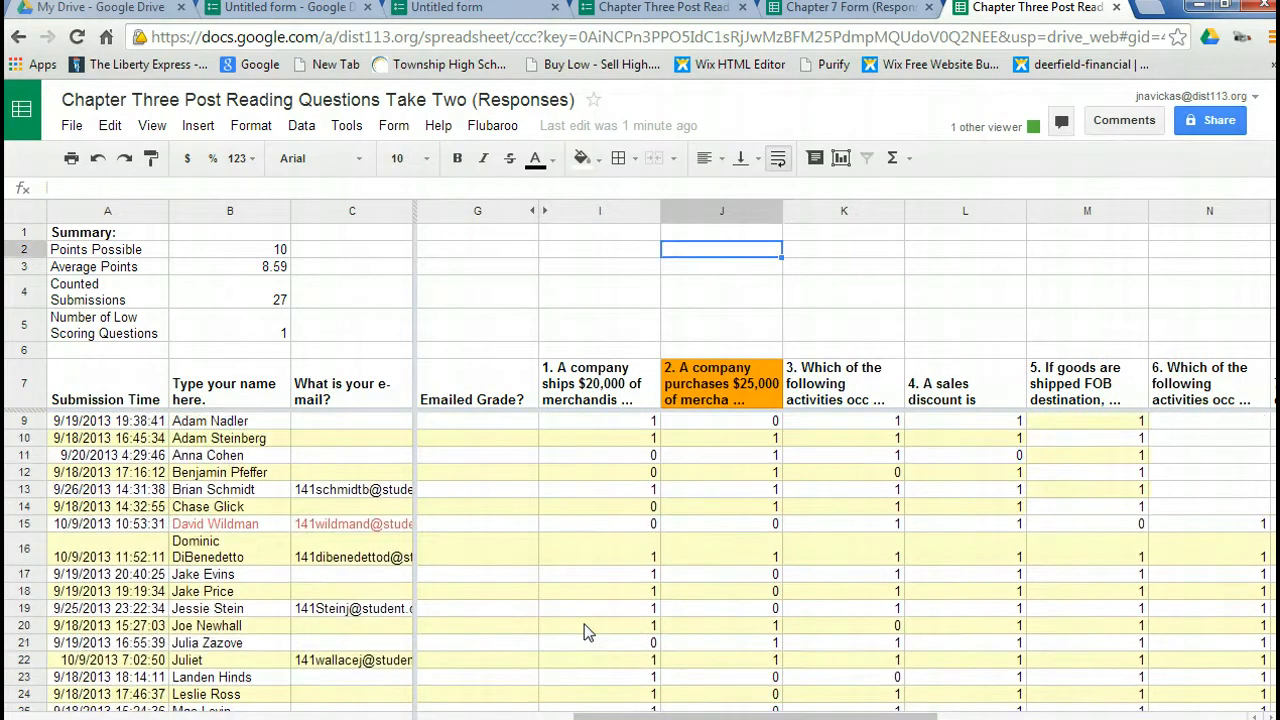
pyautogui.press('Down')
pyautogui.press('Down')
pyautogui.press('Down')
pyautogui.press('Down')
pyautogui.press('Down')
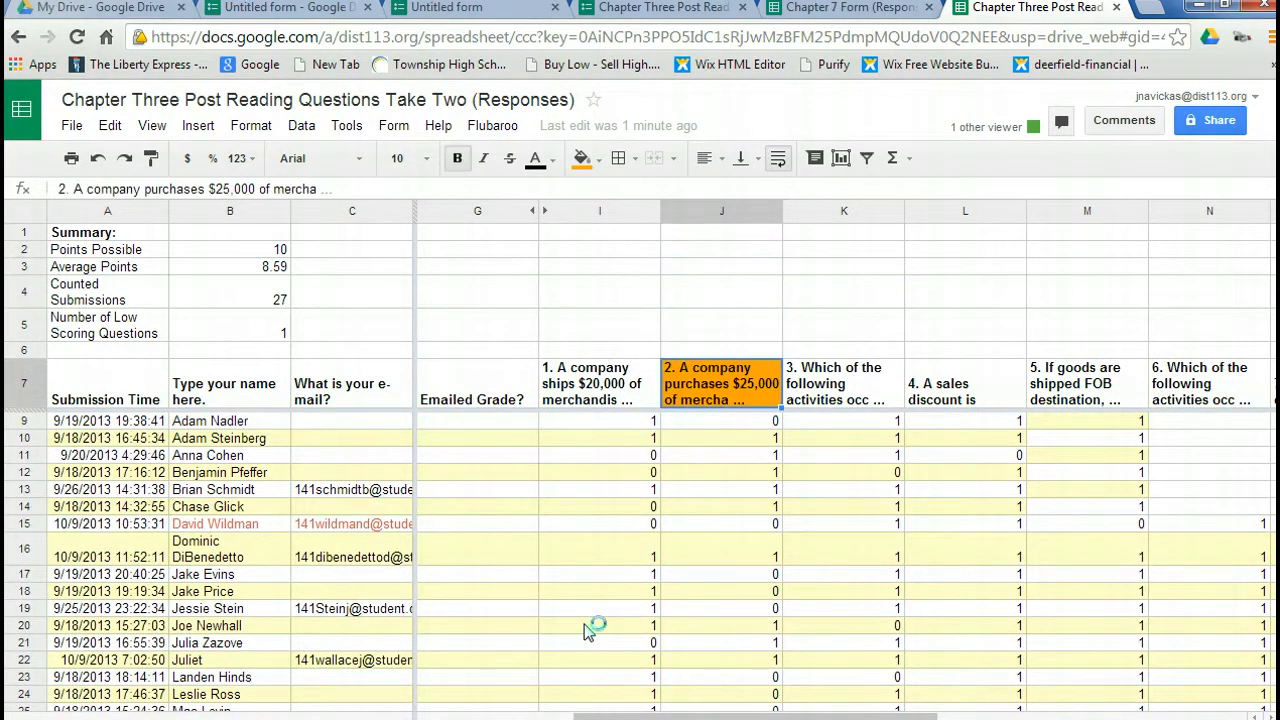
pyautogui.press('Up')
pyautogui.press('Left')
pyautogui.press('Left')
pyautogui.press('Left')
pyautogui.press('Left')
pyautogui.press('Left')
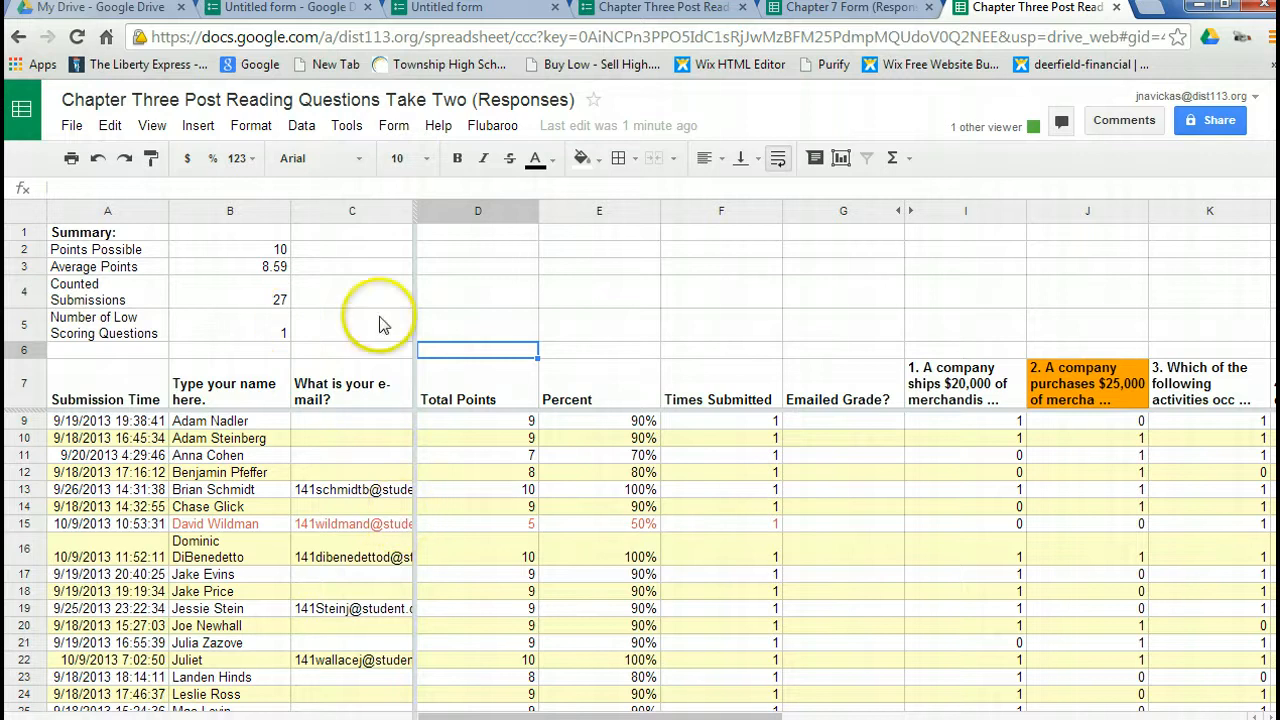
# Review Flubaroo's options for emailing grades to students, and close the dialog without sending anything.
pyautogui.click(490, 126)
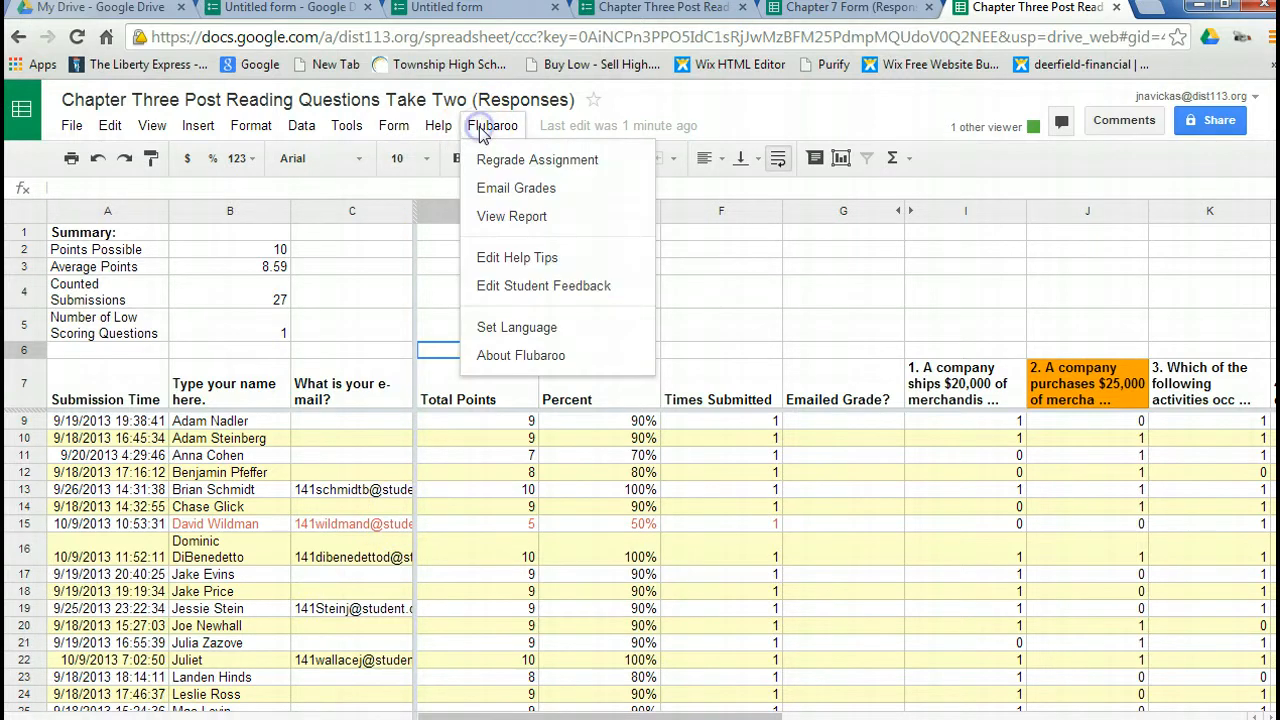
pyautogui.click(487, 190)
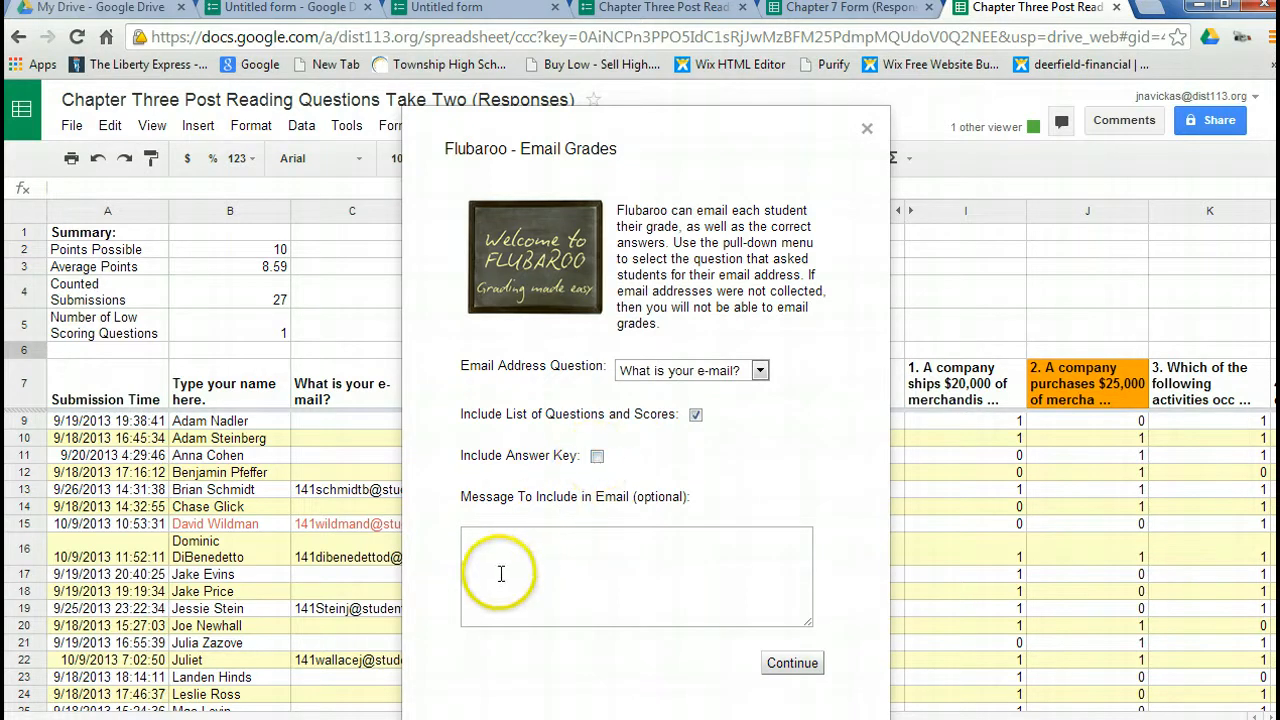
pyautogui.click(866, 132)
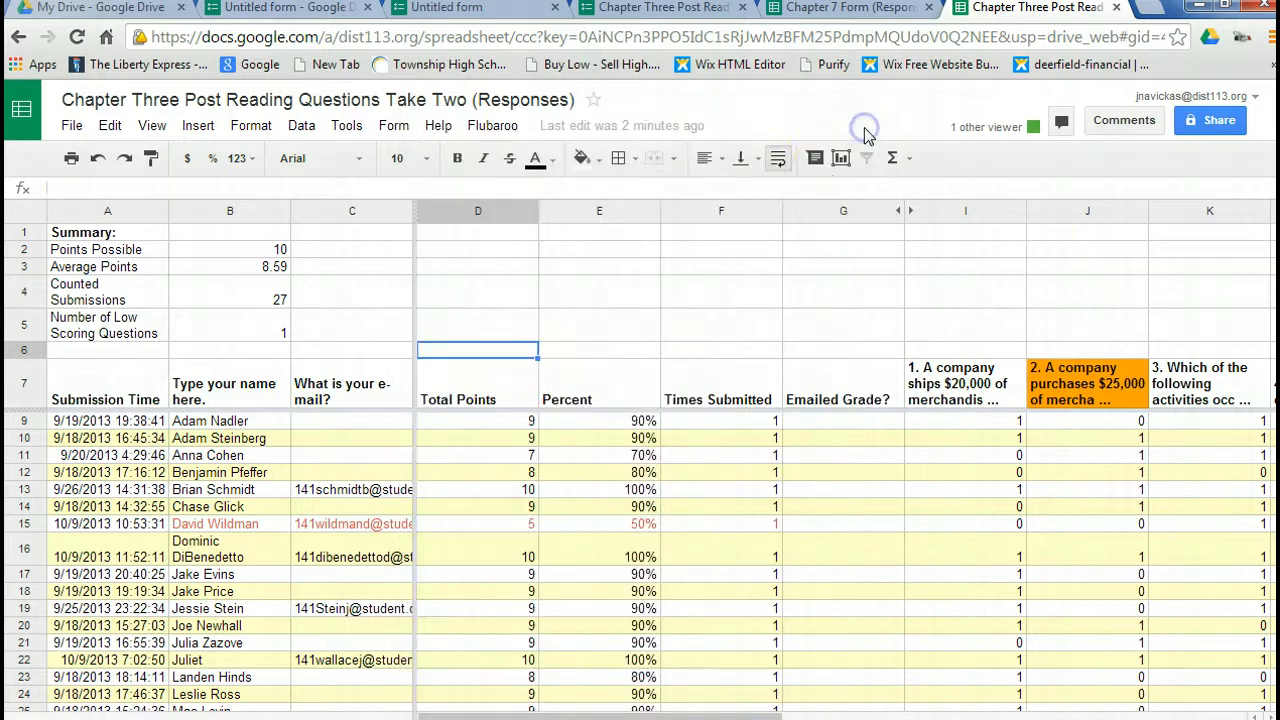